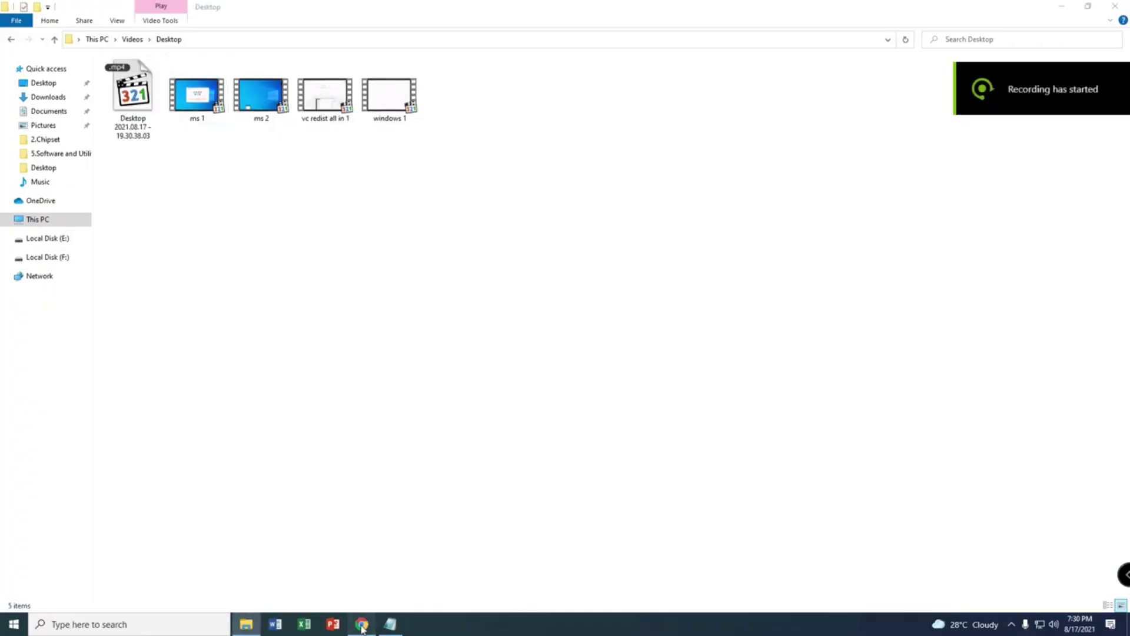
Step: Play the ms 1 recording full-screen in Media Player Classic
click(362, 625)
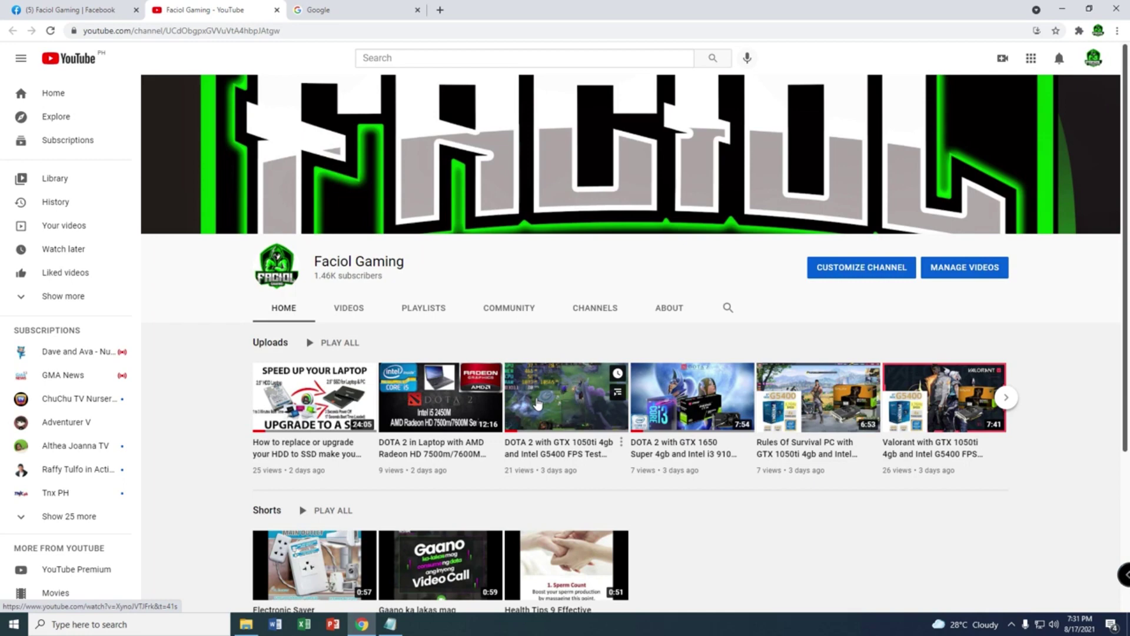
click(1062, 10)
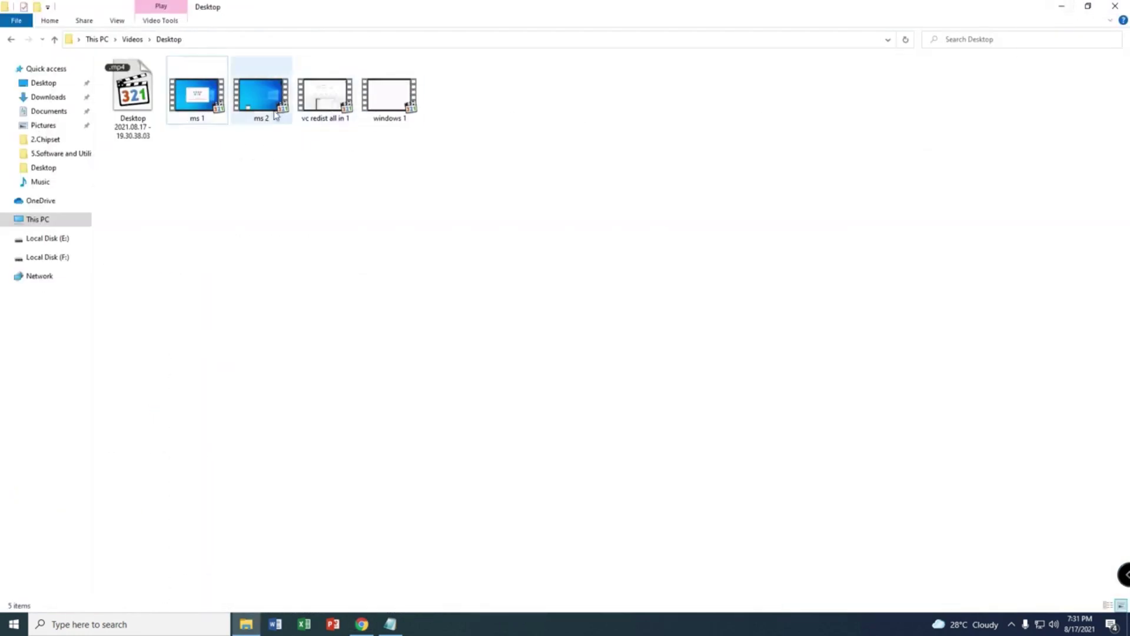
double_click(208, 120)
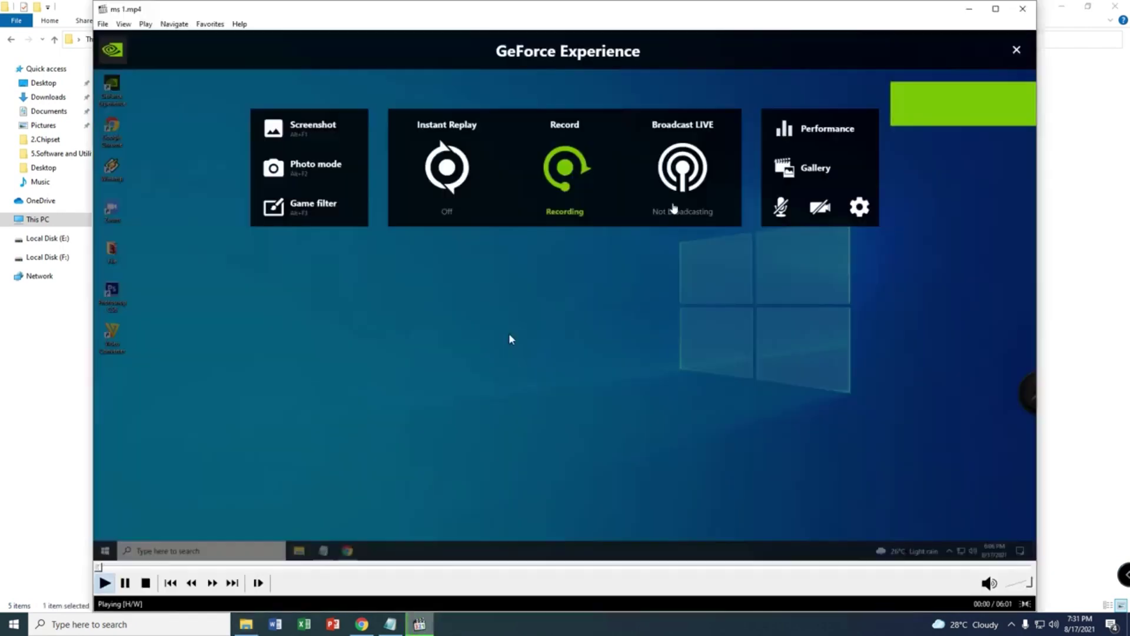
double_click(509, 335)
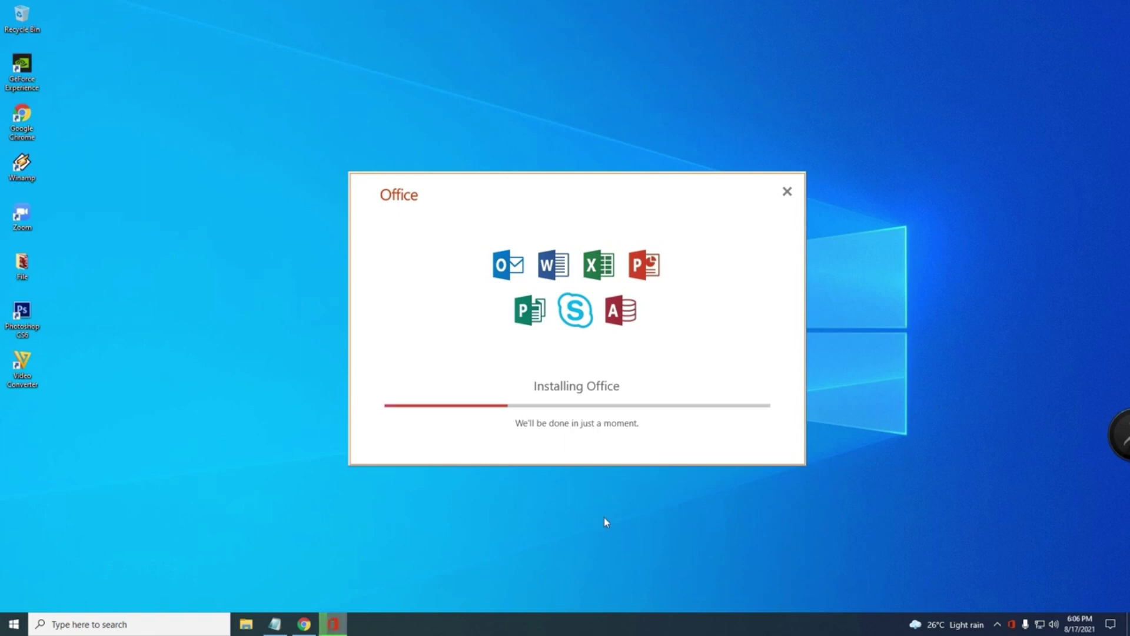
Step: Scrub the installer recording's seek bar forward to 01:55, past the installation
click(1012, 625)
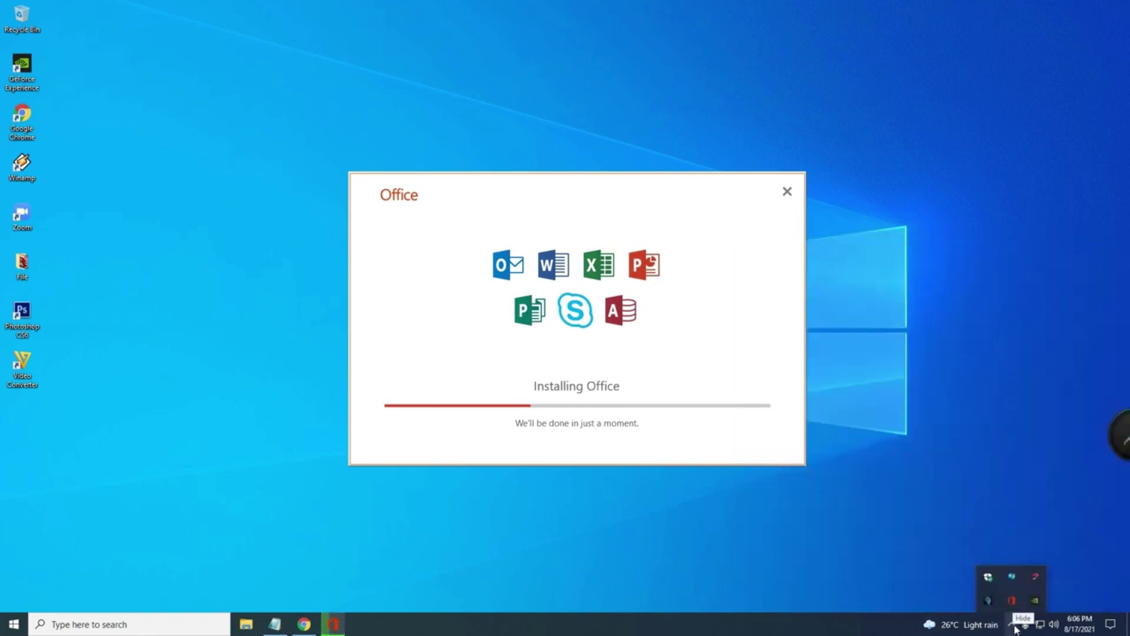
click(1013, 627)
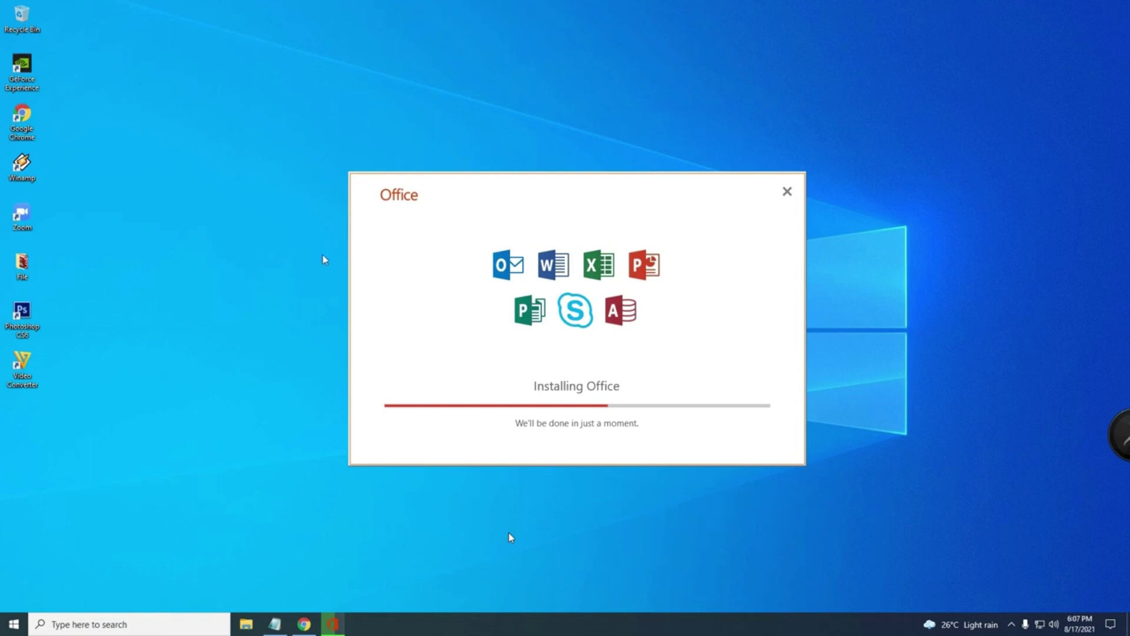
mouse_move(389, 626)
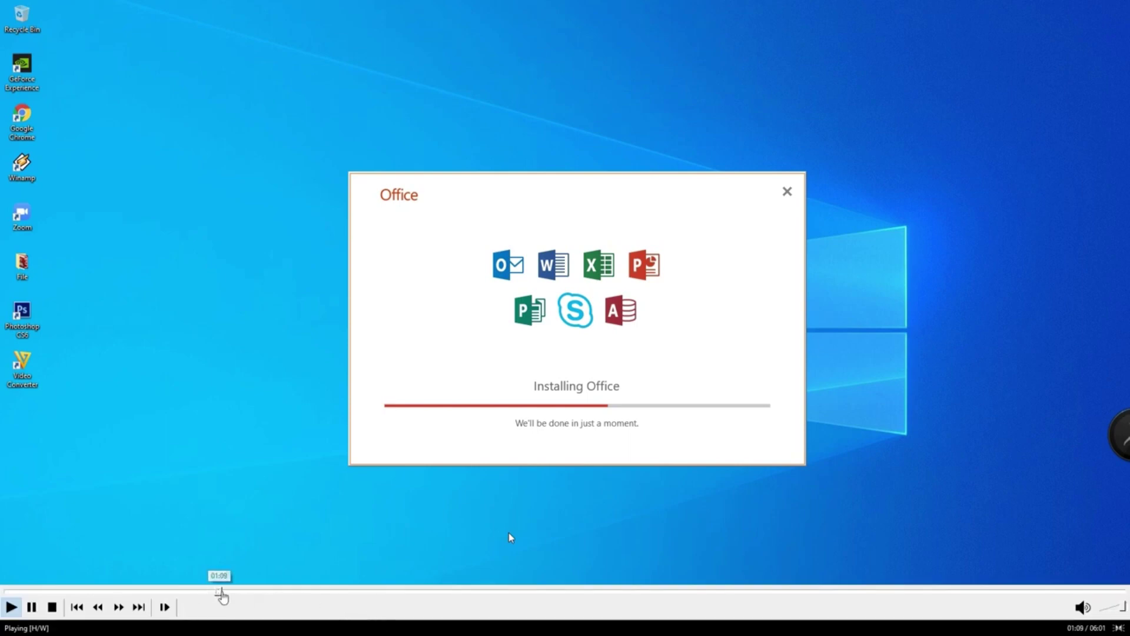
click(256, 591)
drag(256, 591, 372, 595)
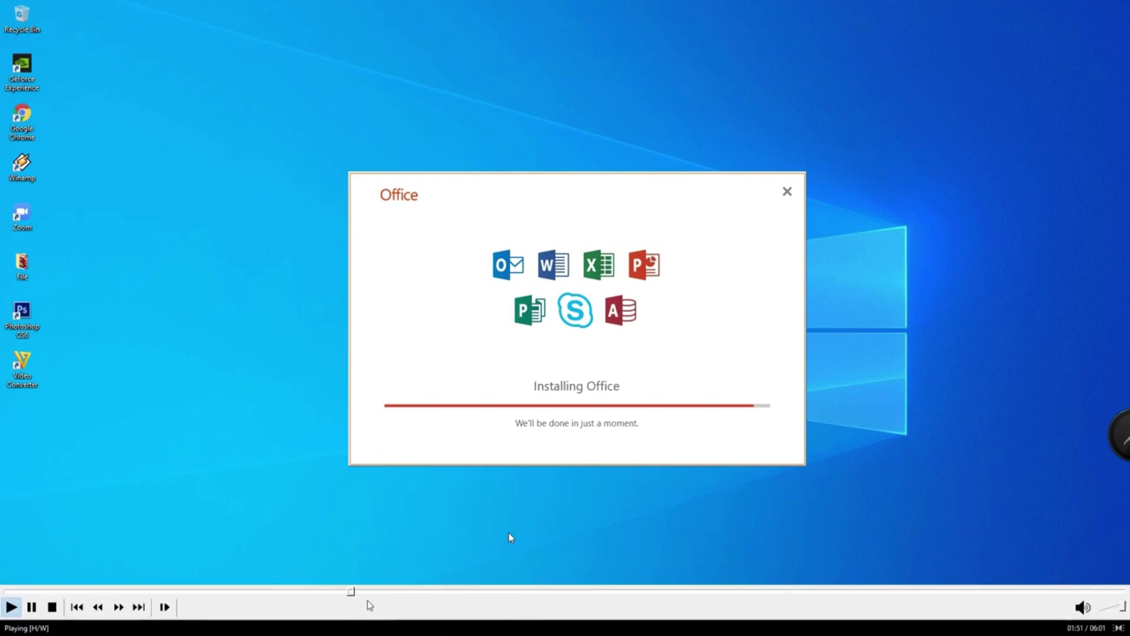
click(366, 593)
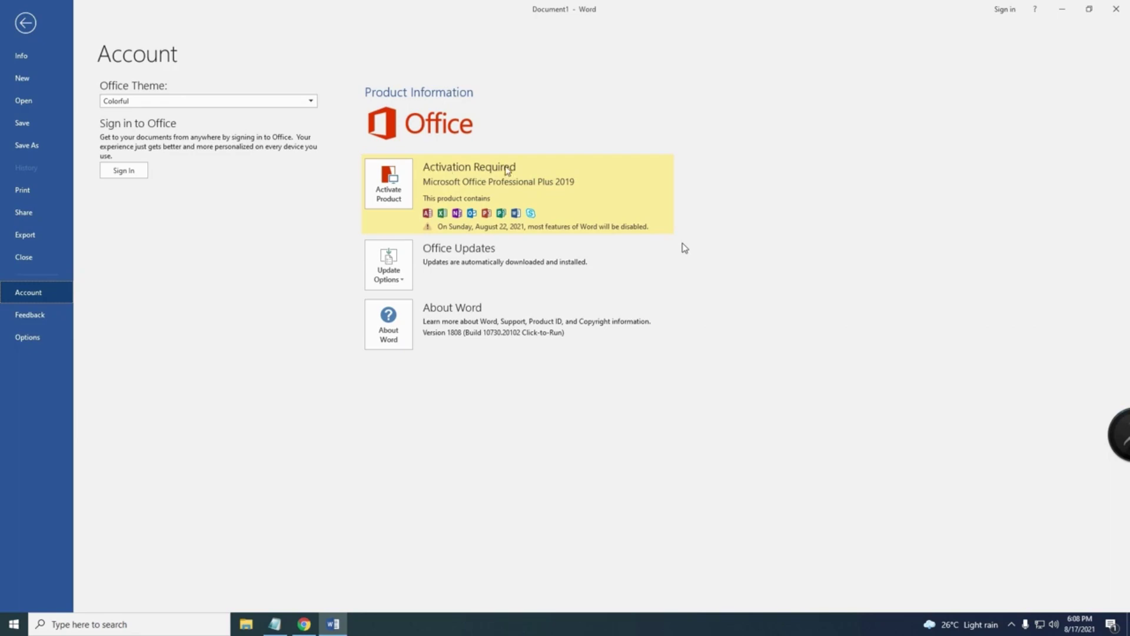
Step: Close Word and refresh the desktop
click(1116, 8)
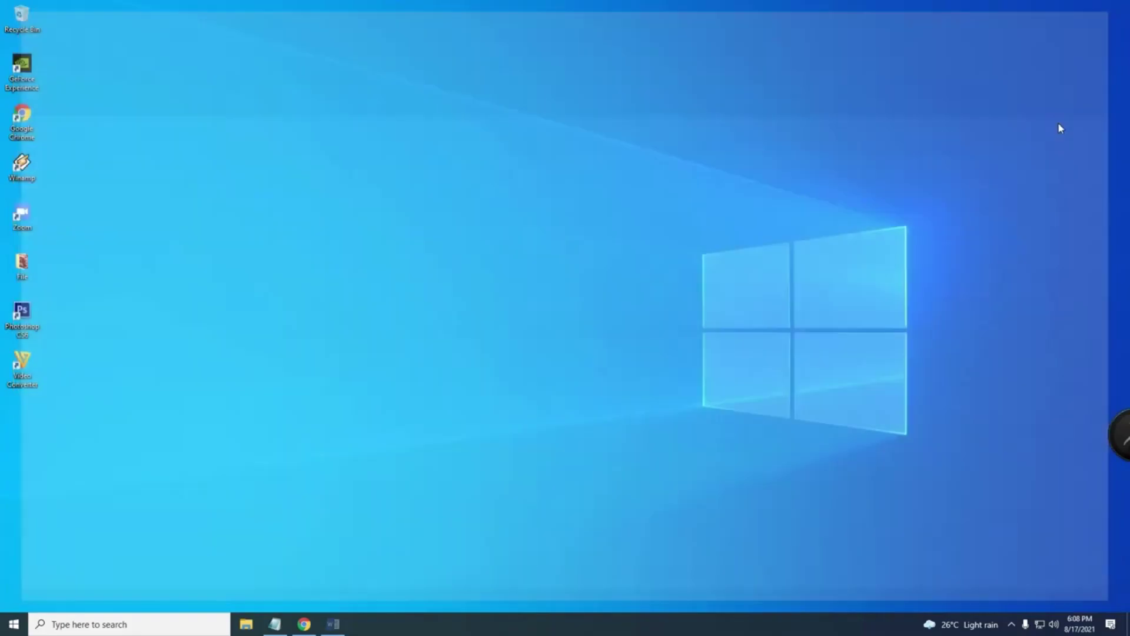
right_click(475, 381)
click(506, 410)
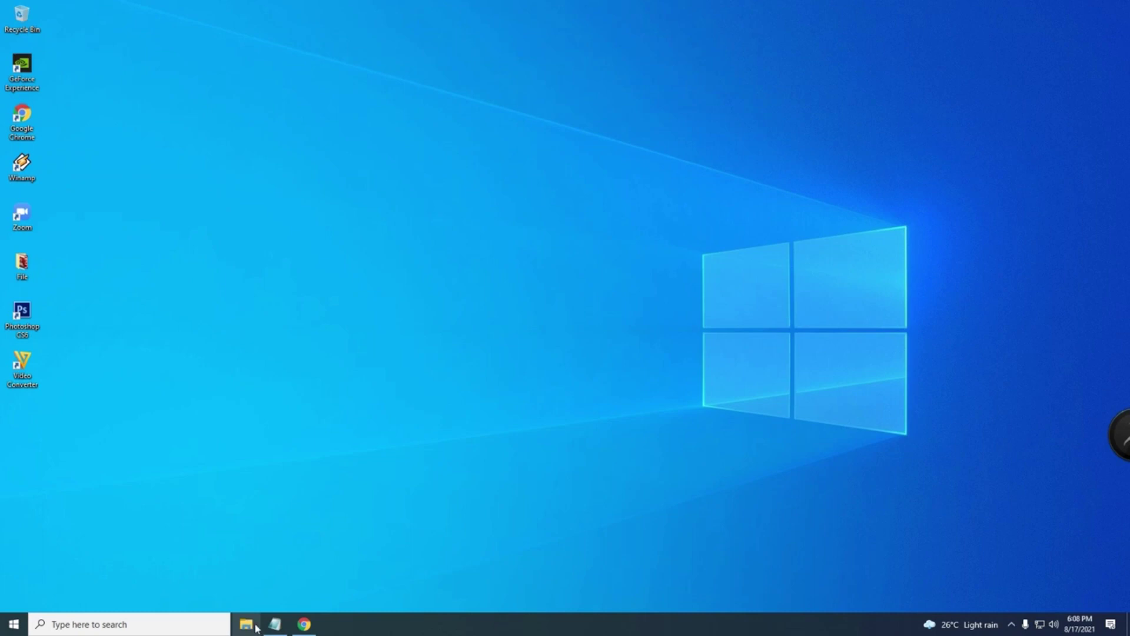
Step: Copy the MS Office 2019 Active MEGA link from the Notepad notes
click(275, 624)
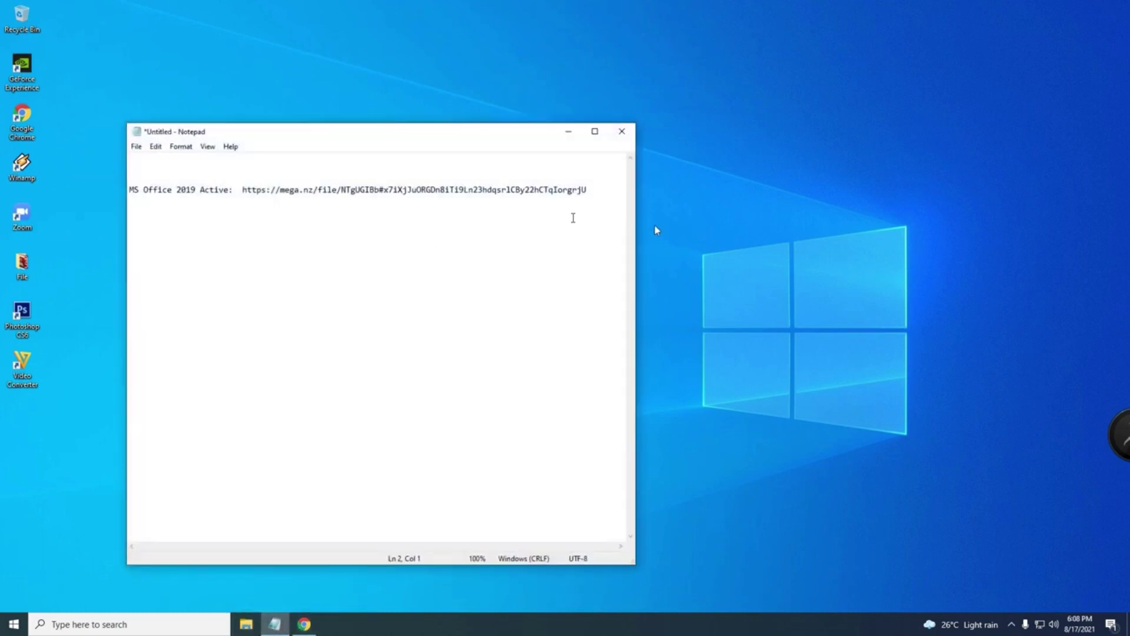
drag(588, 191, 252, 196)
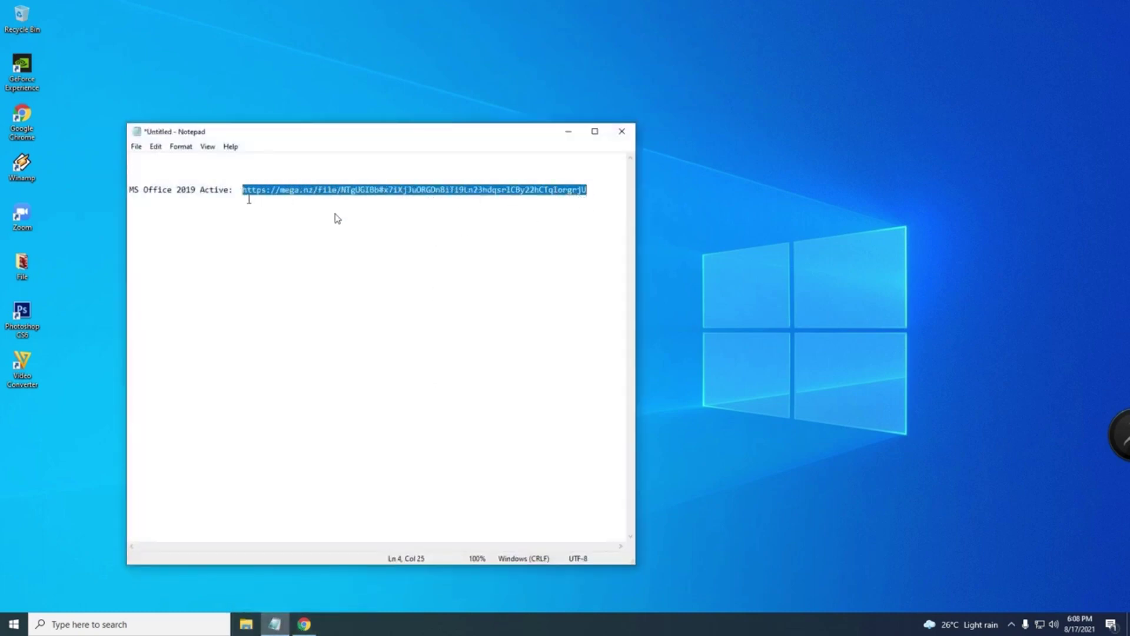
right_click(249, 197)
click(281, 233)
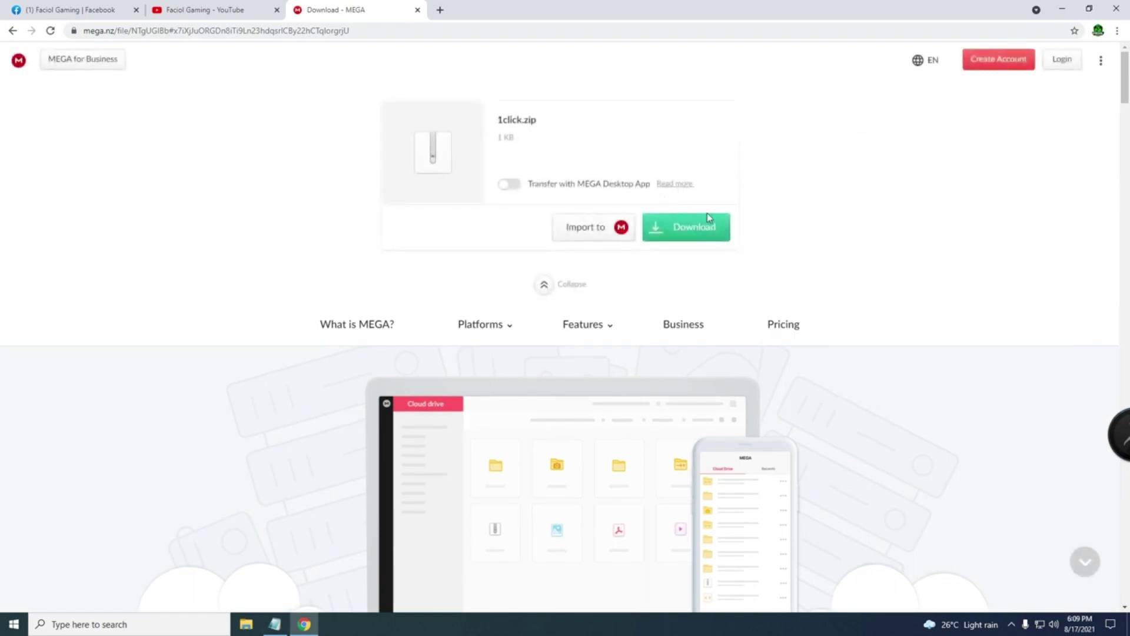
Step: Download 1click.zip from MEGA, view all downloads, and discard the unsaved Notepad notes
click(691, 235)
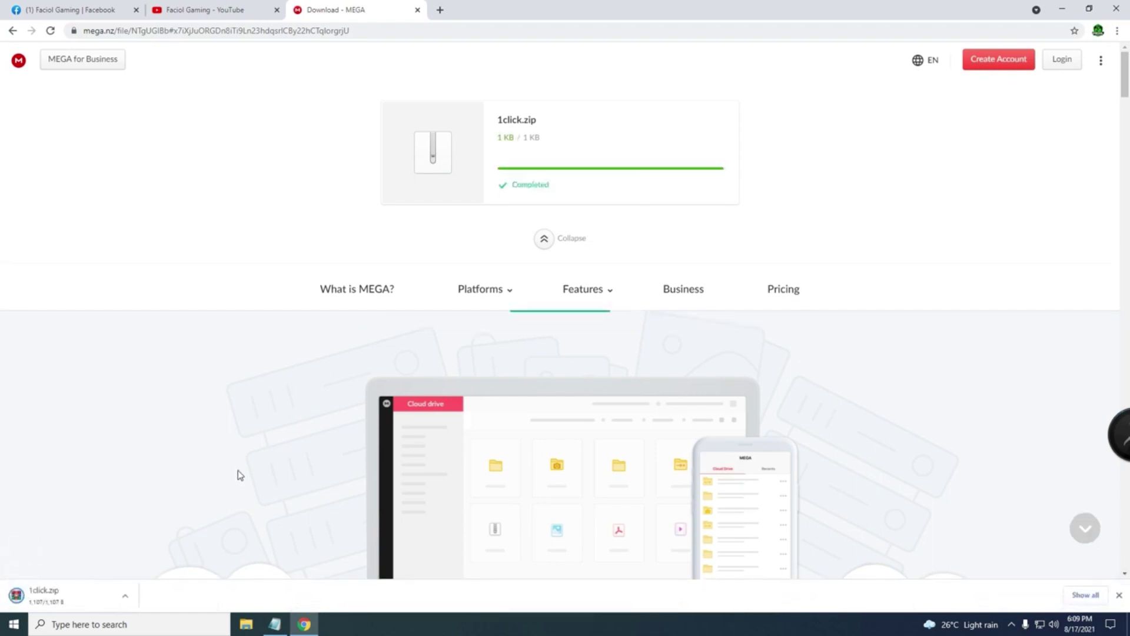
click(1081, 595)
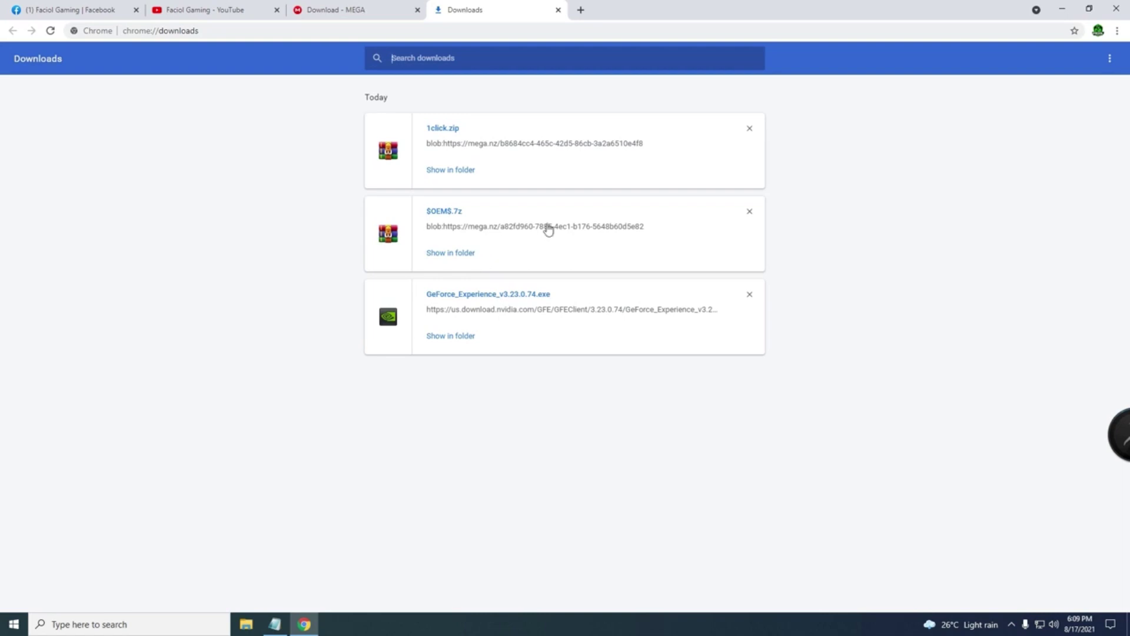
click(1062, 8)
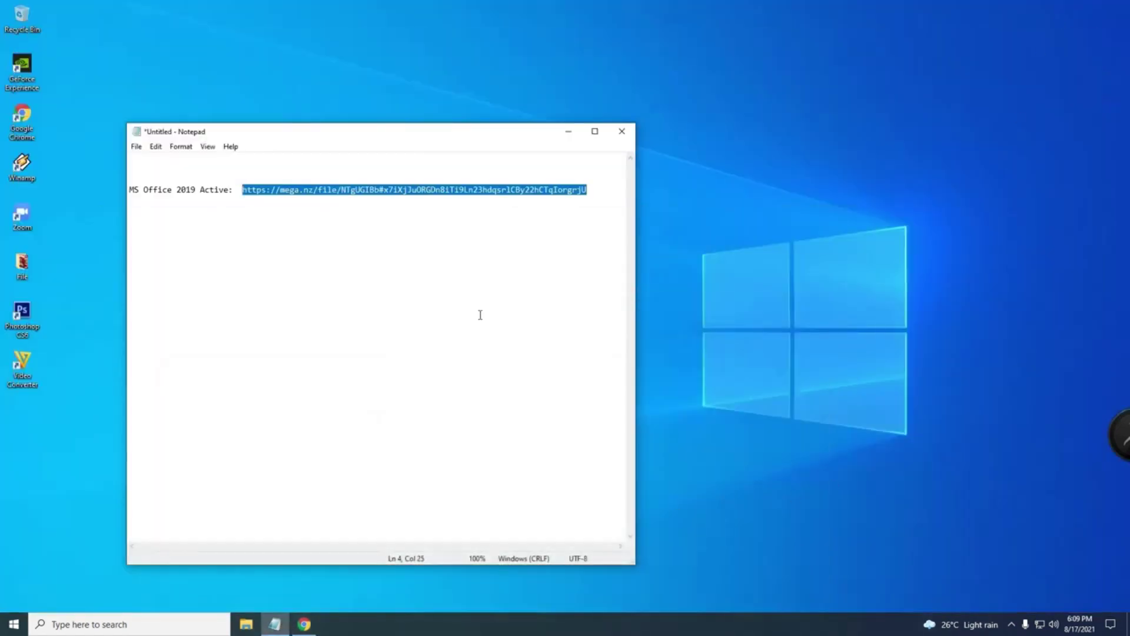
click(622, 132)
click(588, 320)
Step: Select the 1click archive in Downloads, then open Windows Security from the hidden tray icons
key(super+e)
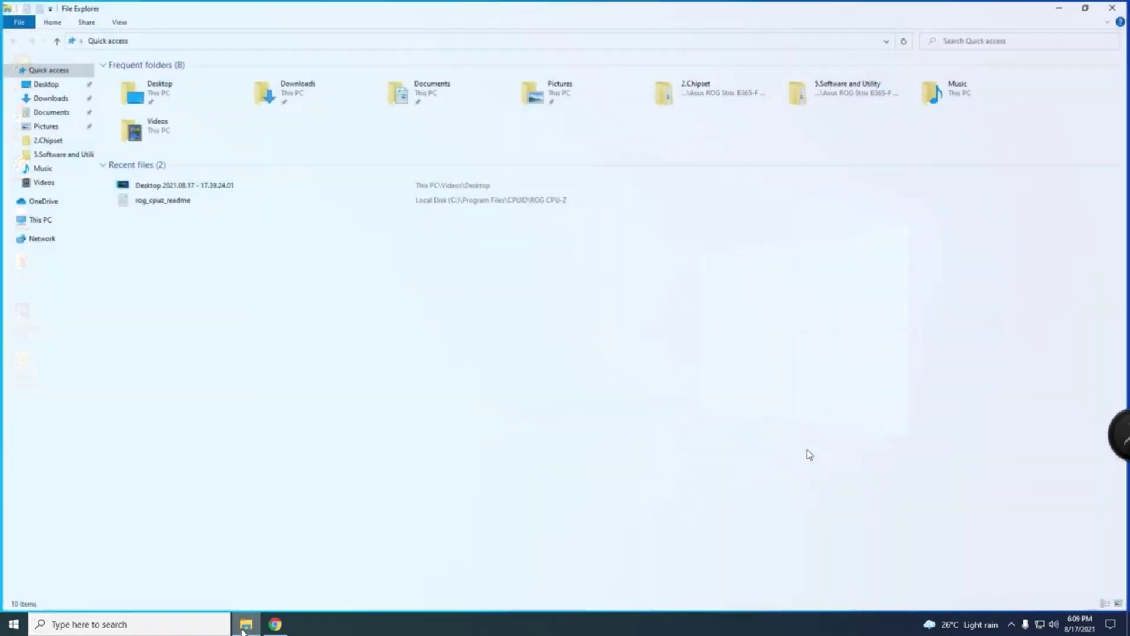
click(49, 97)
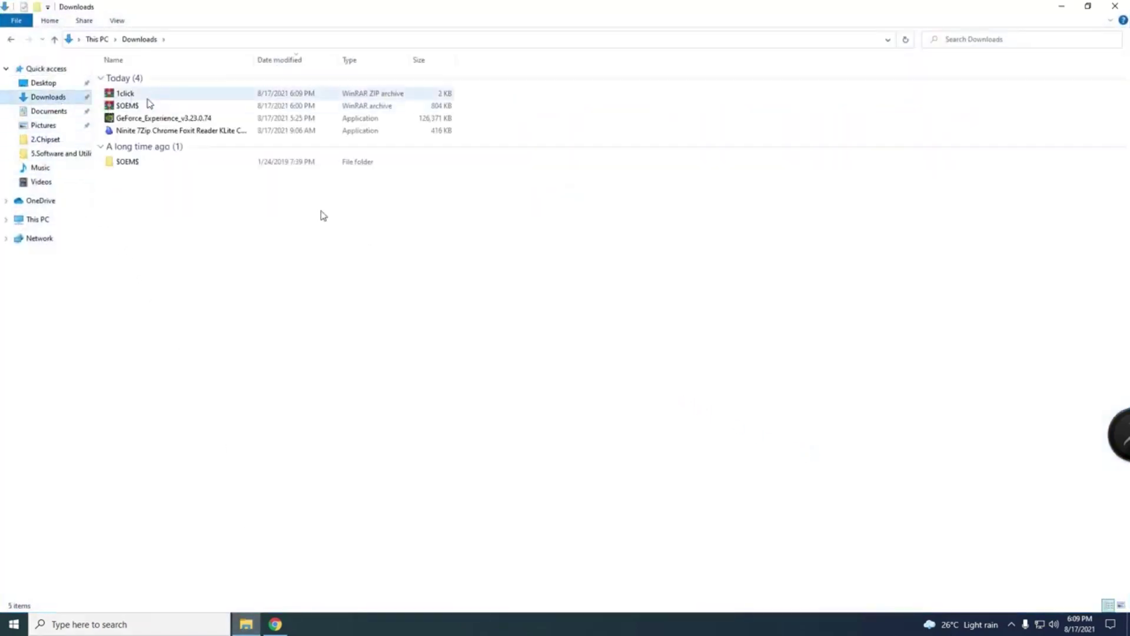
click(156, 93)
right_click(156, 91)
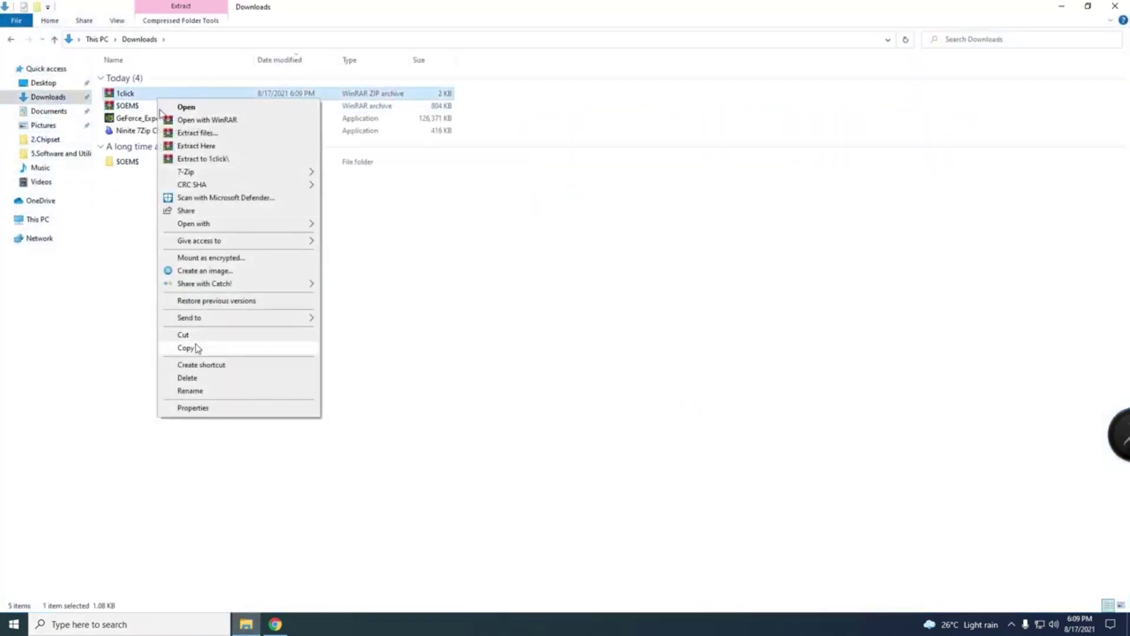
click(461, 192)
click(193, 94)
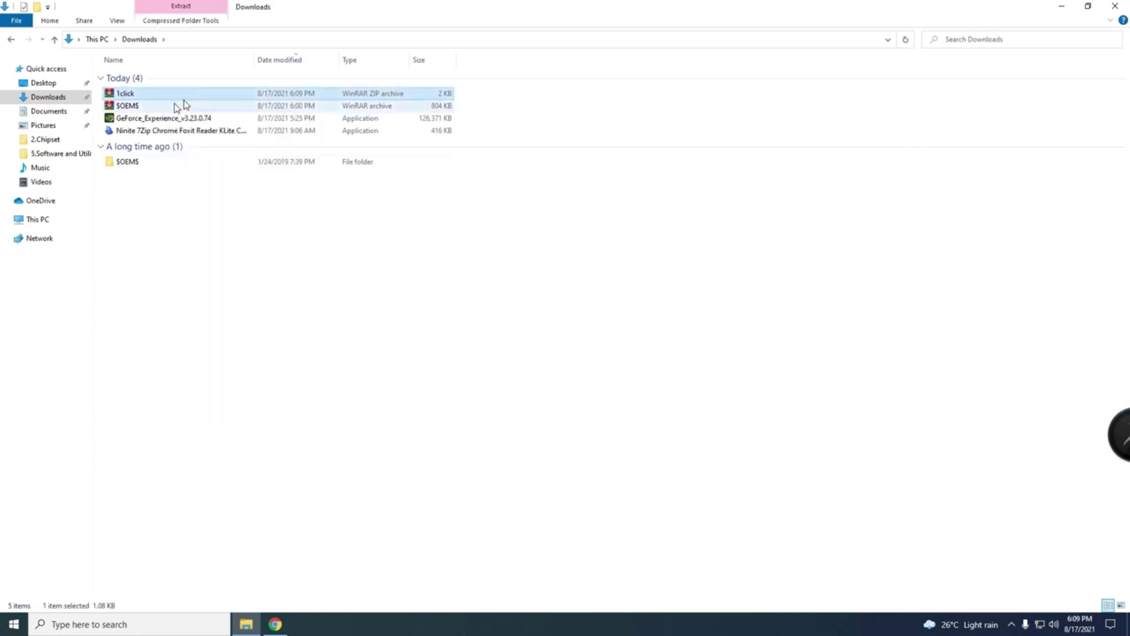
click(1012, 622)
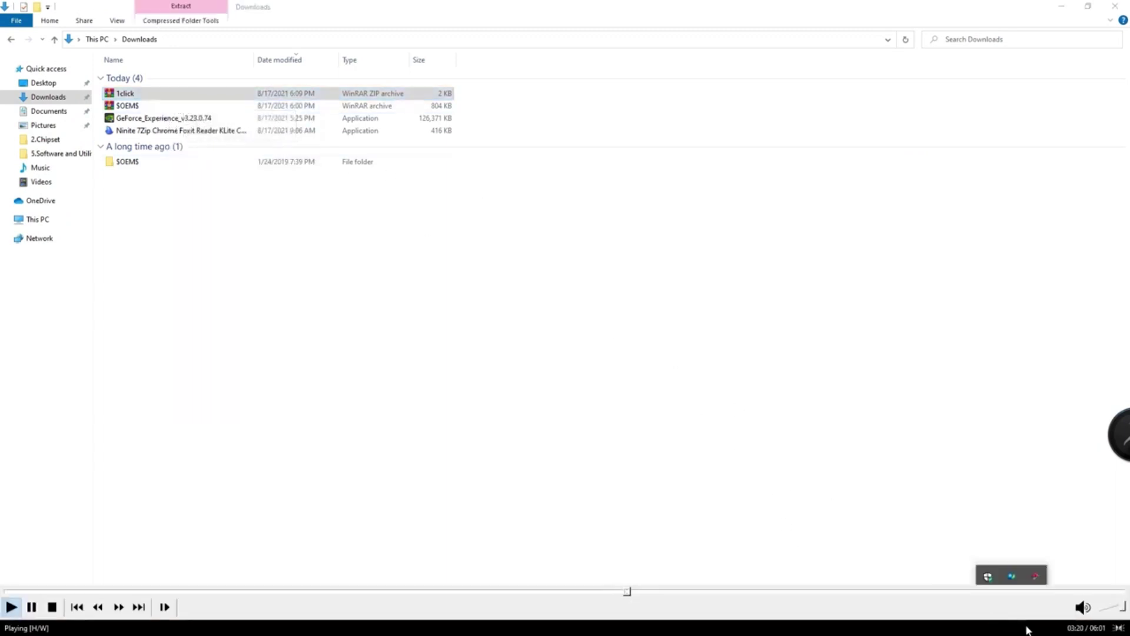
click(989, 577)
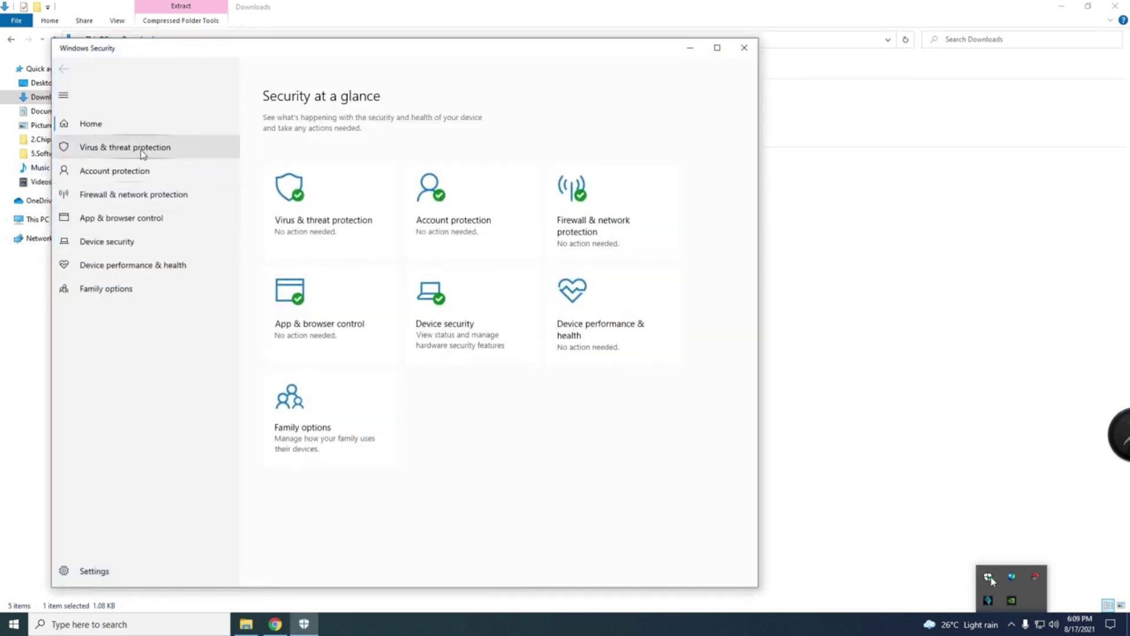
Step: Switch Real-time protection Off in Virus & threat protection settings, approving UAC, then minimize Windows Security
click(143, 152)
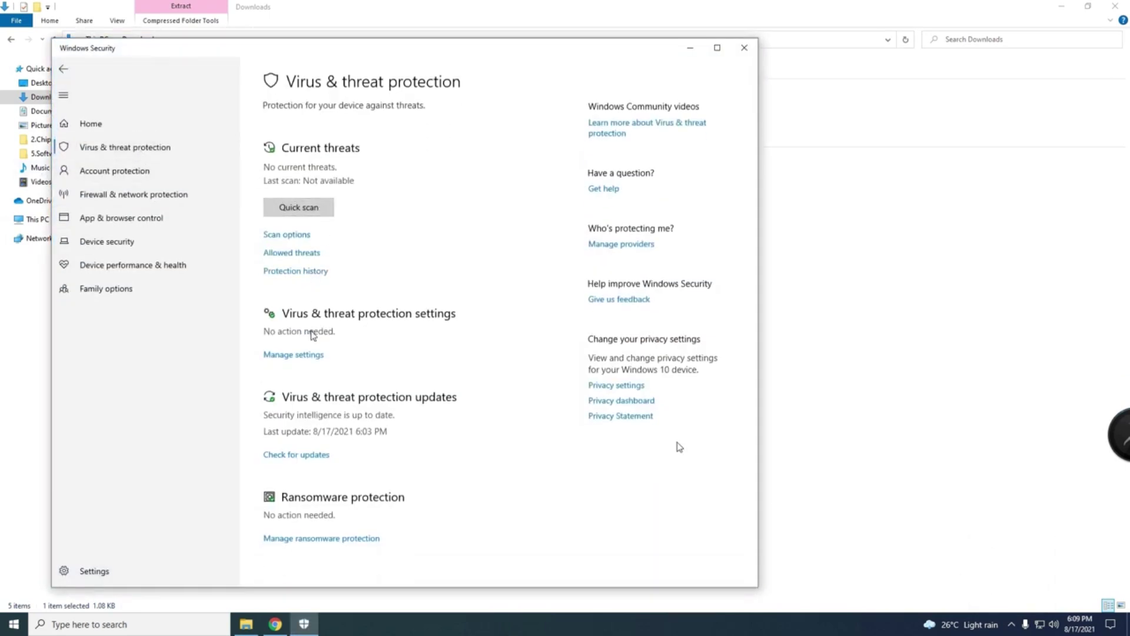
mouse_move(993, 620)
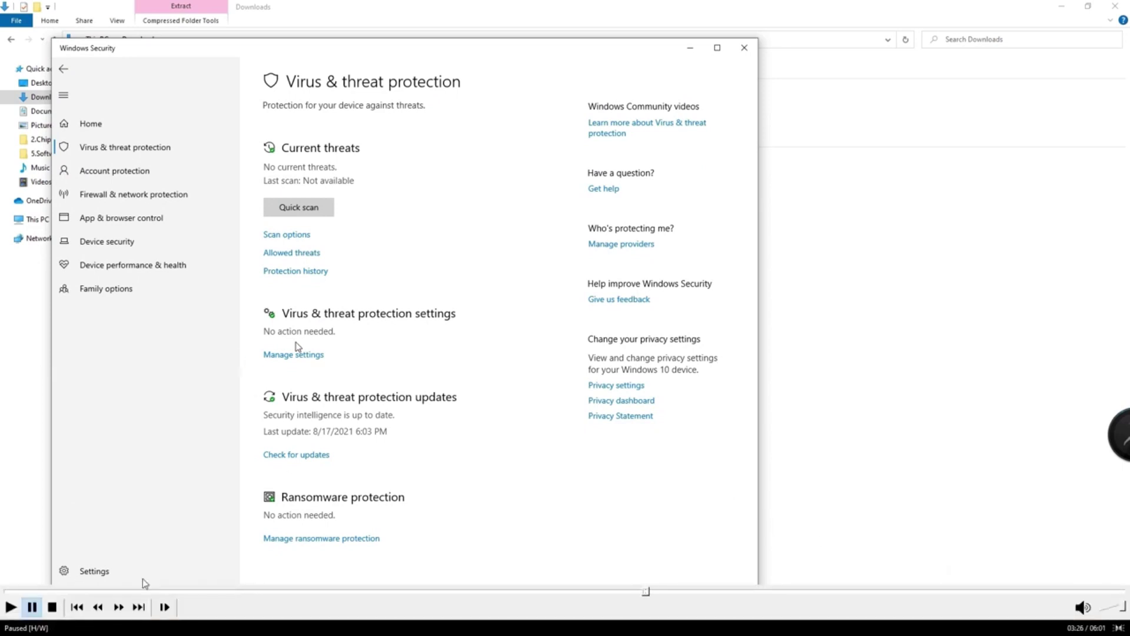
click(293, 354)
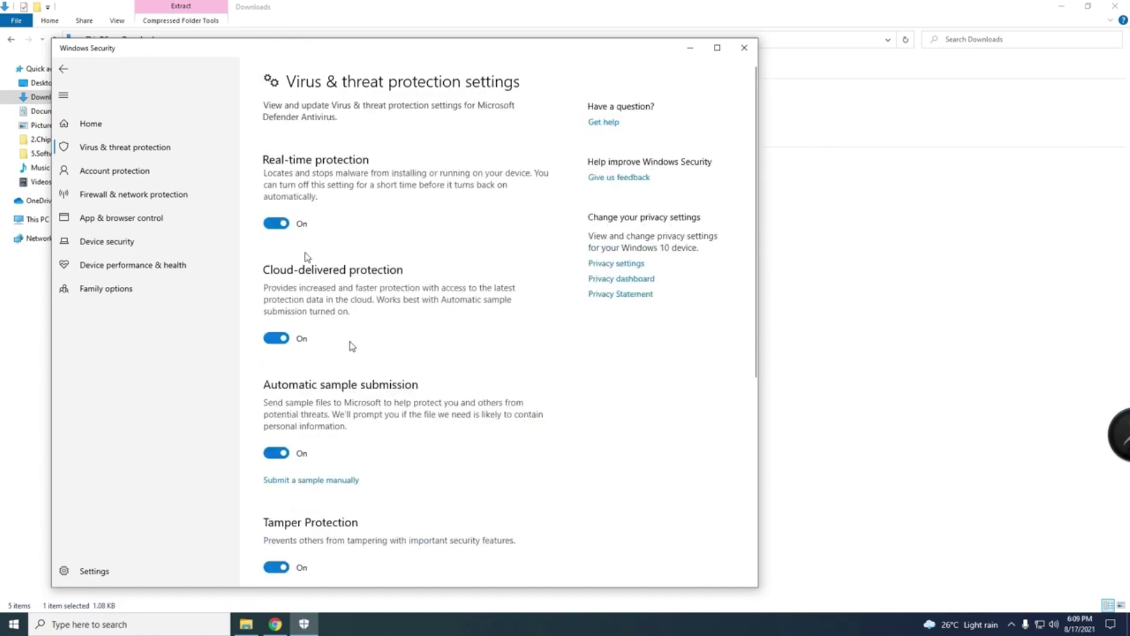
click(276, 225)
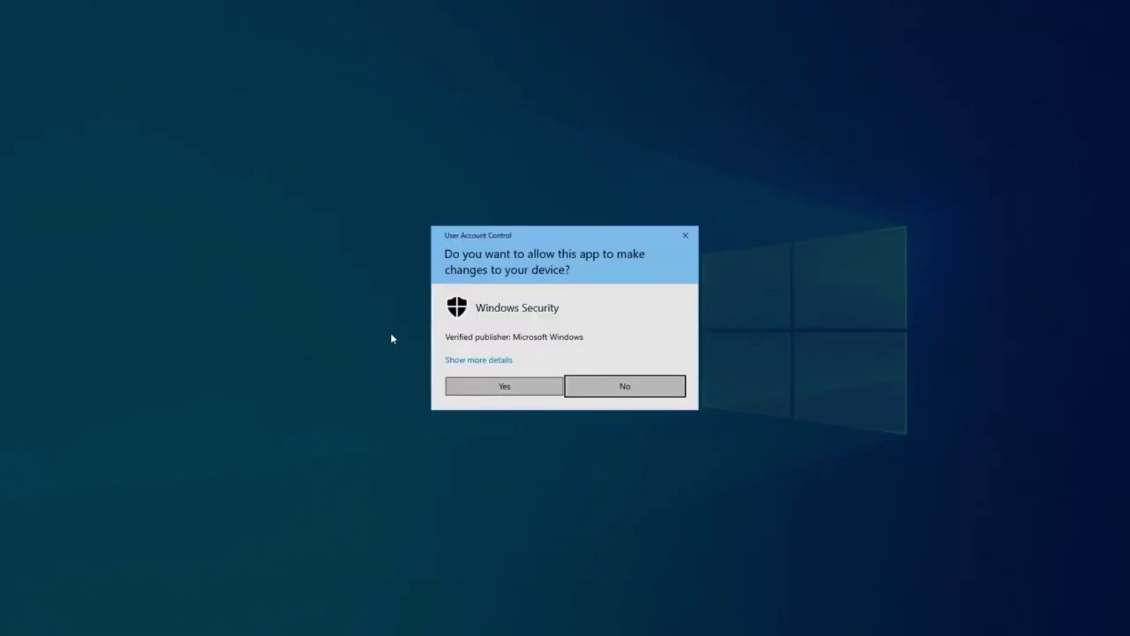
key(alt+y)
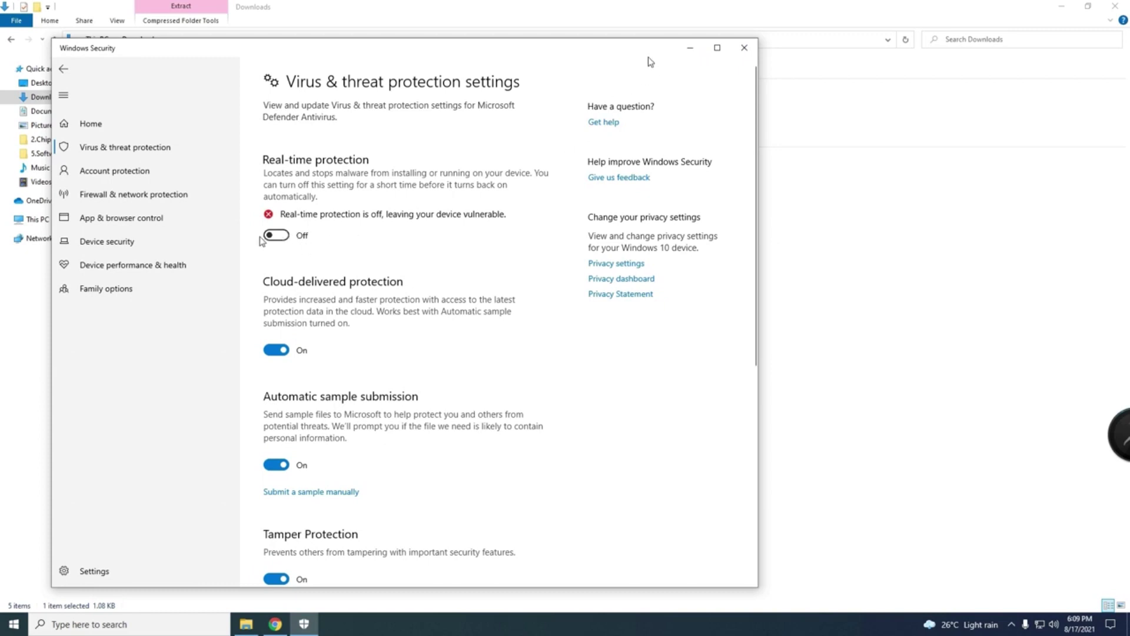
click(689, 52)
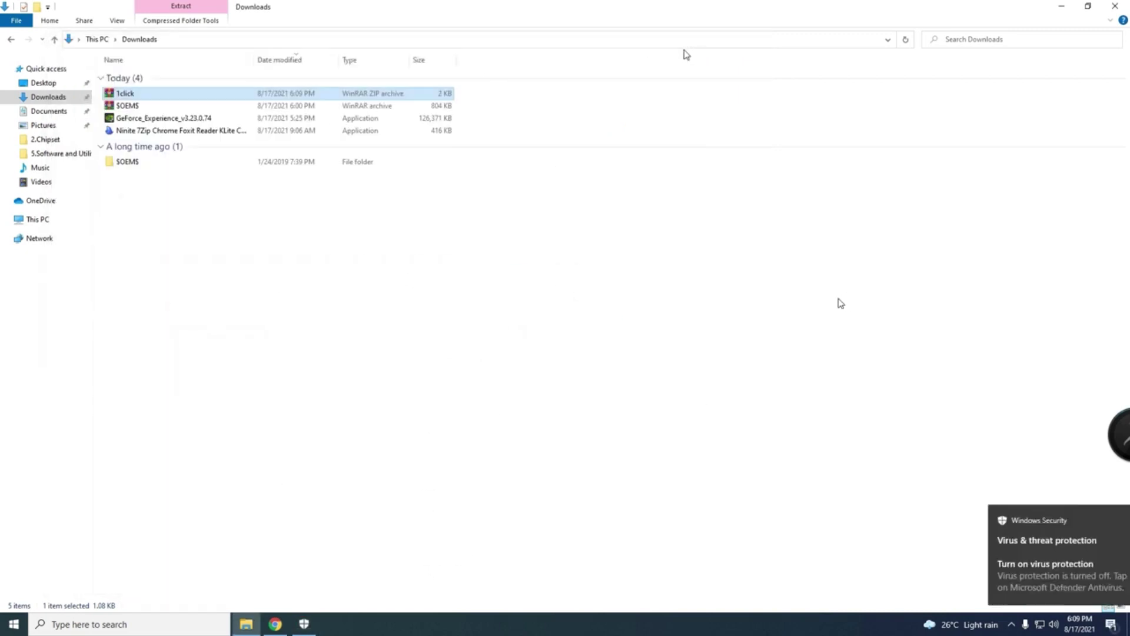
Step: Open WinRAR's Extract files options for the 1click archive, then dismiss the extraction path dialog
right_click(147, 95)
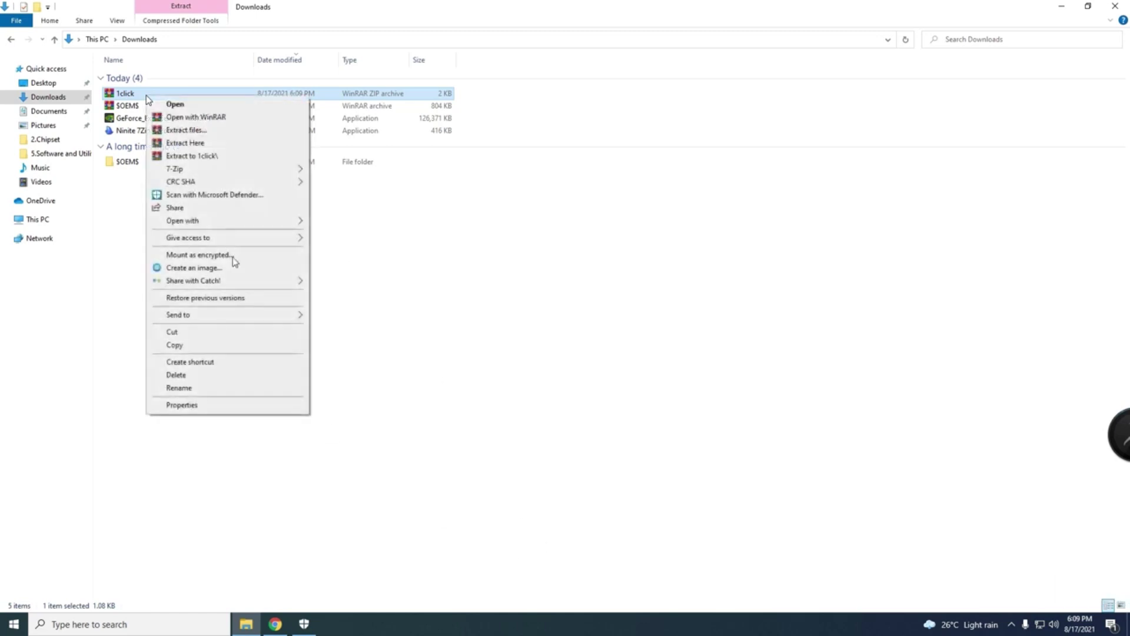
click(190, 148)
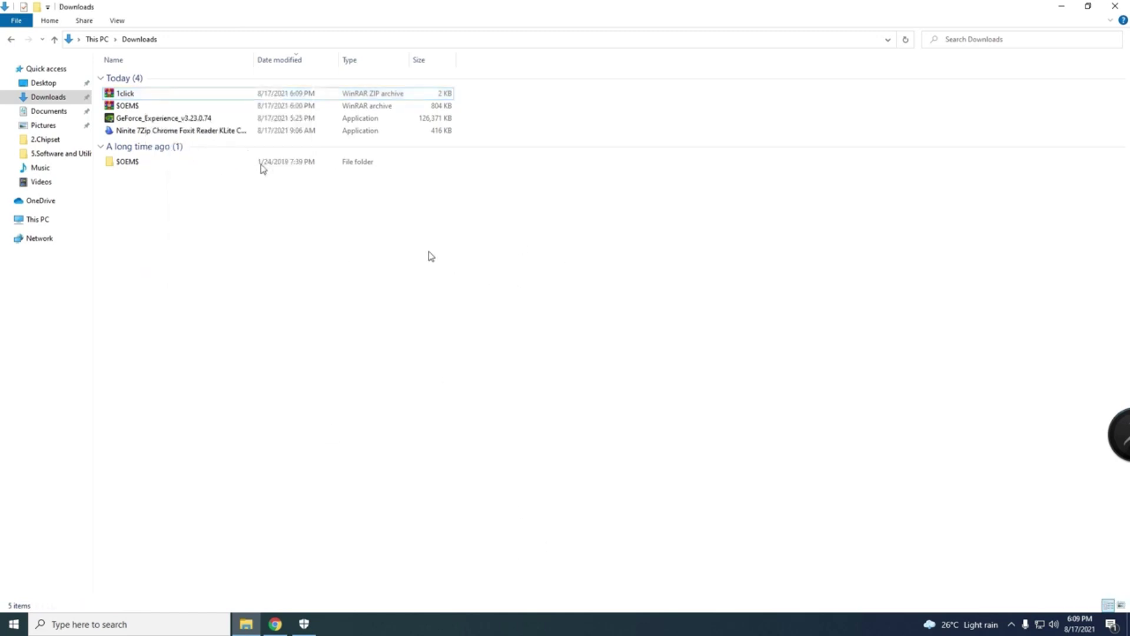
click(172, 94)
right_click(172, 94)
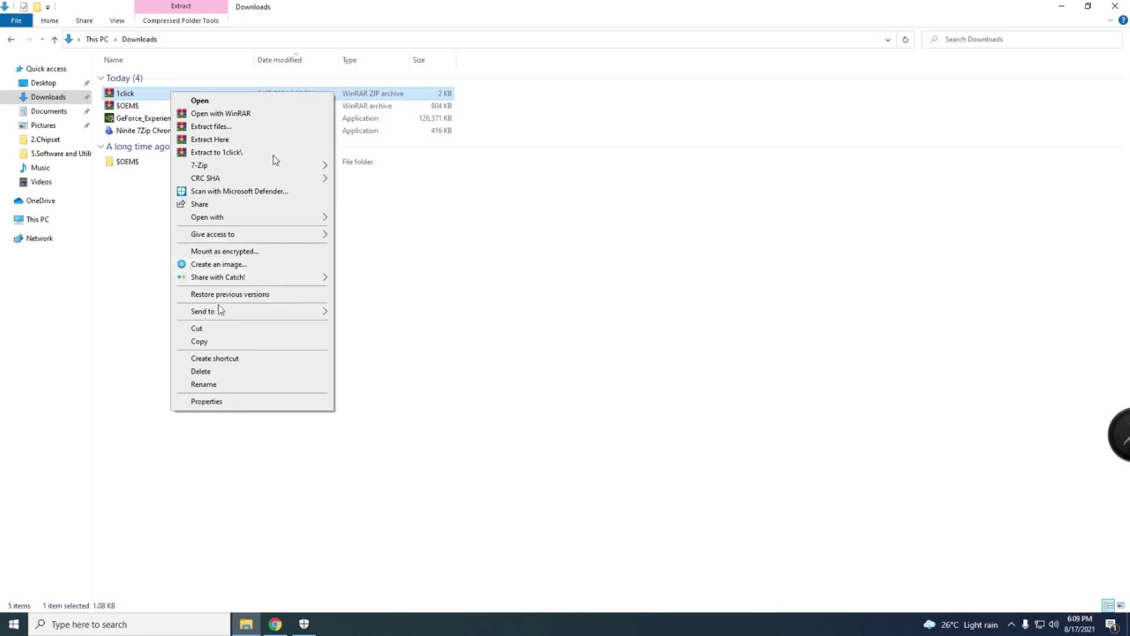
click(218, 127)
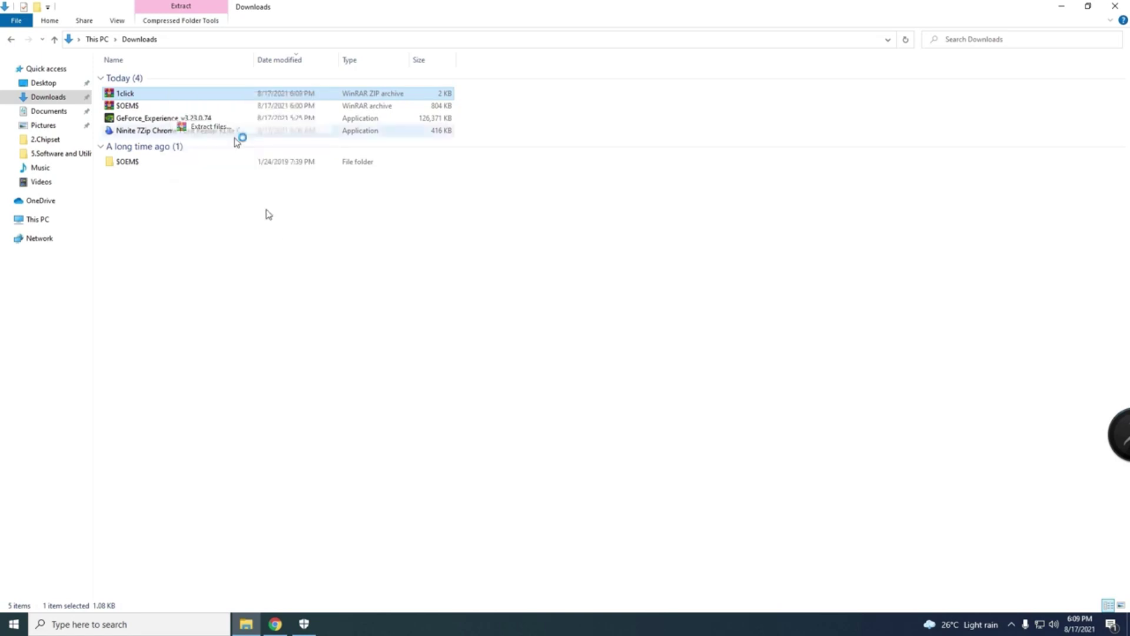
click(714, 172)
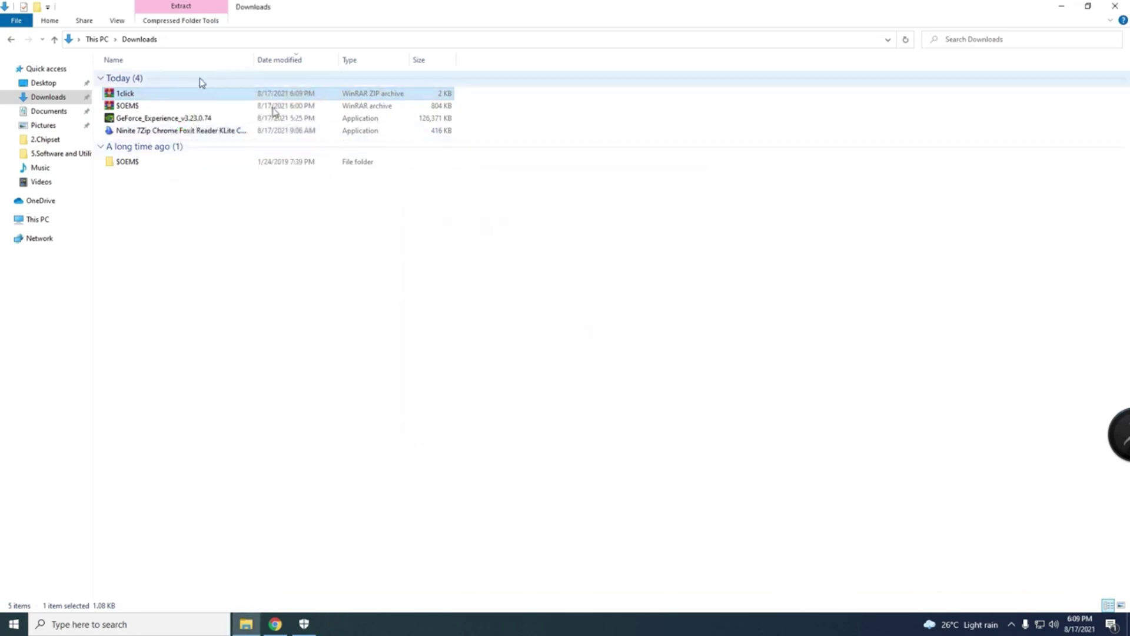
Step: Extract the 1click archive to 1click\ by entering the archive password
right_click(169, 95)
click(259, 154)
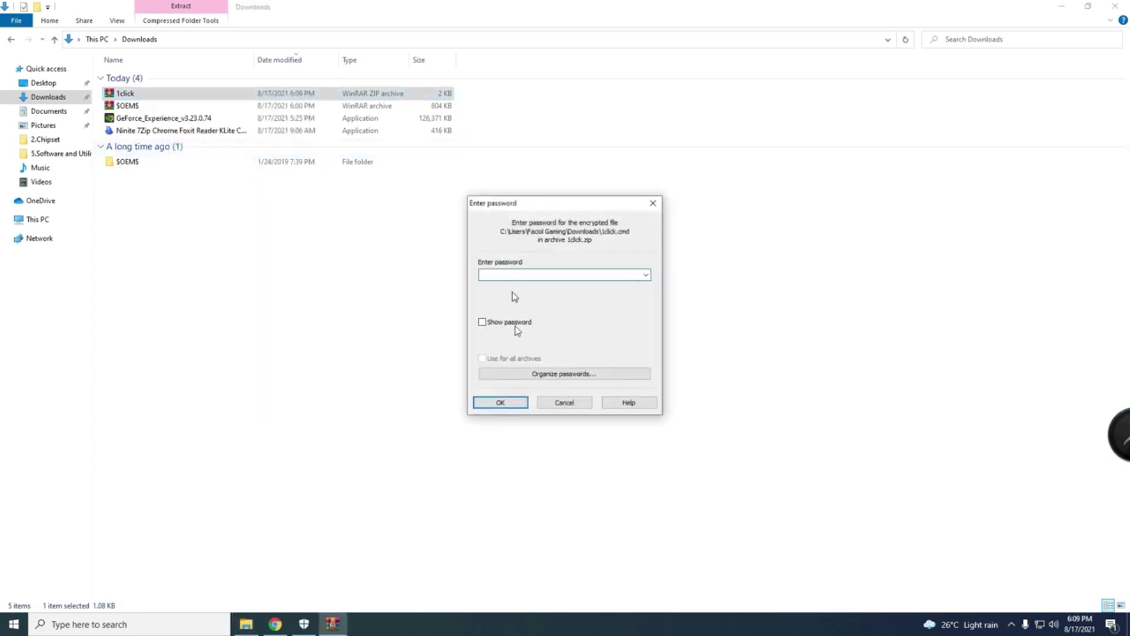
text(1234)
key(BackSpace)
key(BackSpace)
key(BackSpace)
key(BackSpace)
key(BackSpace)
key(BackSpace)
key(BackSpace)
key(BackSpace)
key(BackSpace)
click(501, 404)
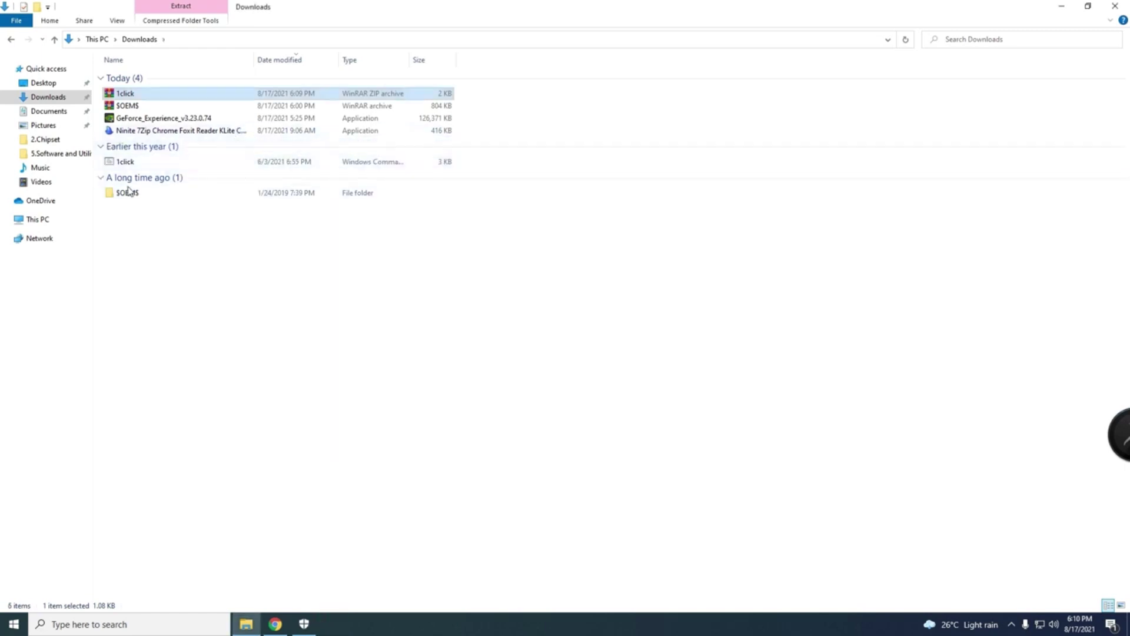
Step: Run the extracted 1click.cmd as administrator and allow it through the UAC prompt
click(161, 166)
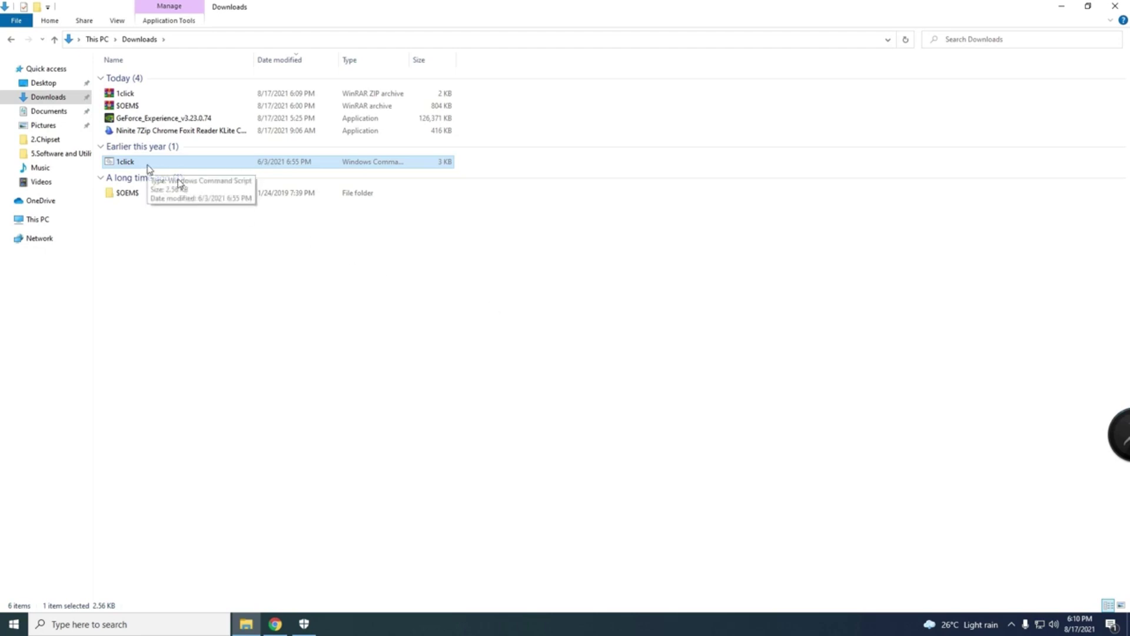
right_click(148, 169)
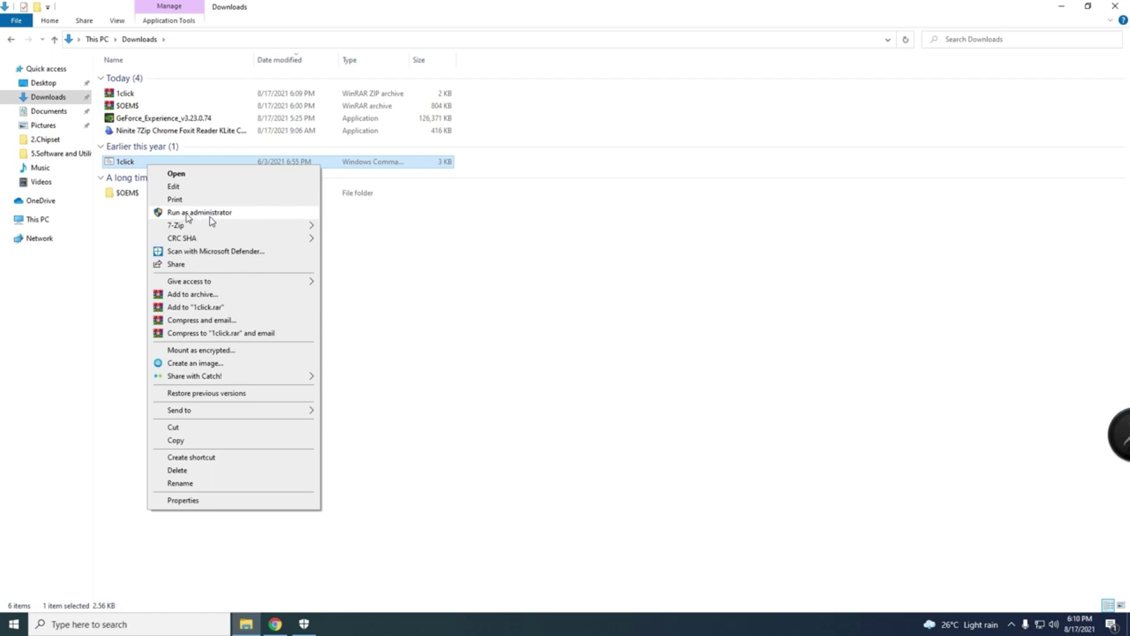
click(205, 215)
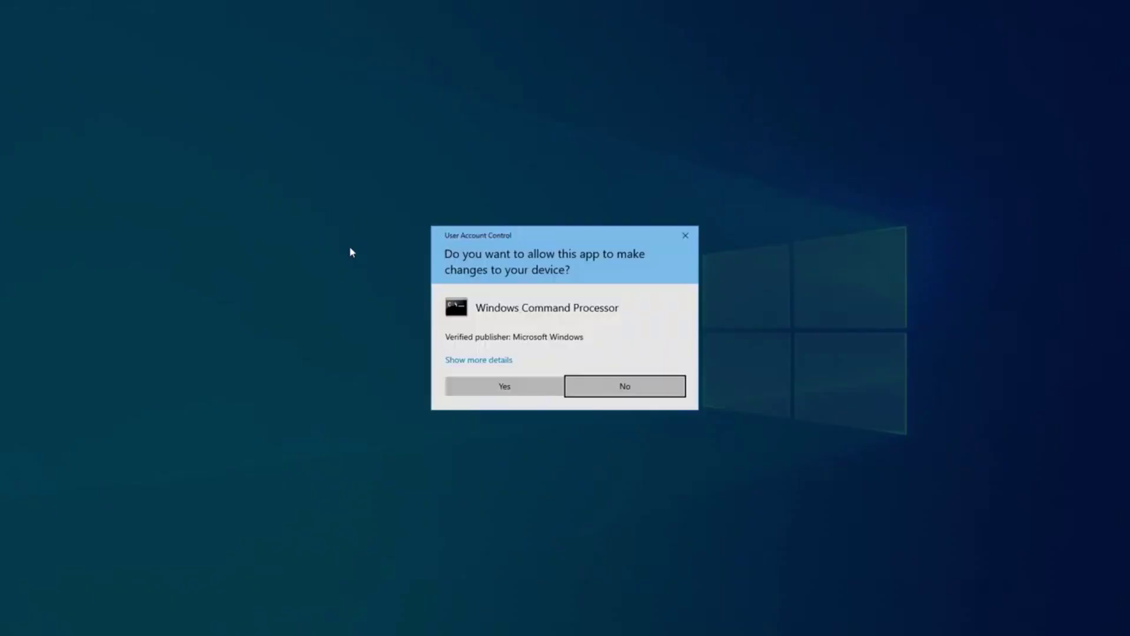
click(505, 390)
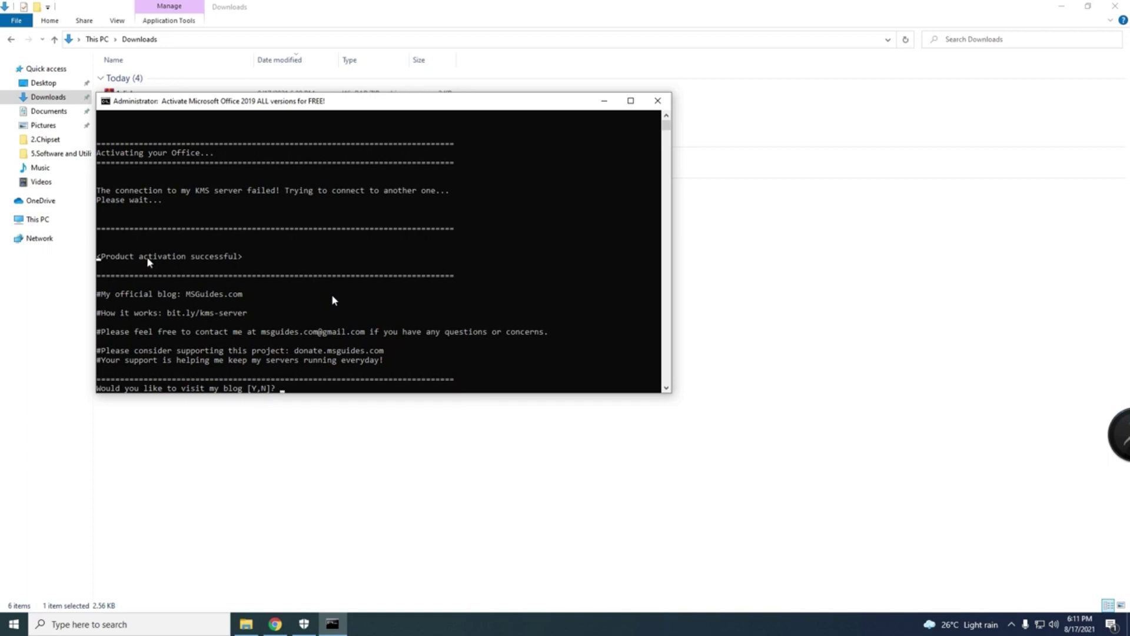
Step: Close the activation console and delete the 1click script and 1click archive
key(n)
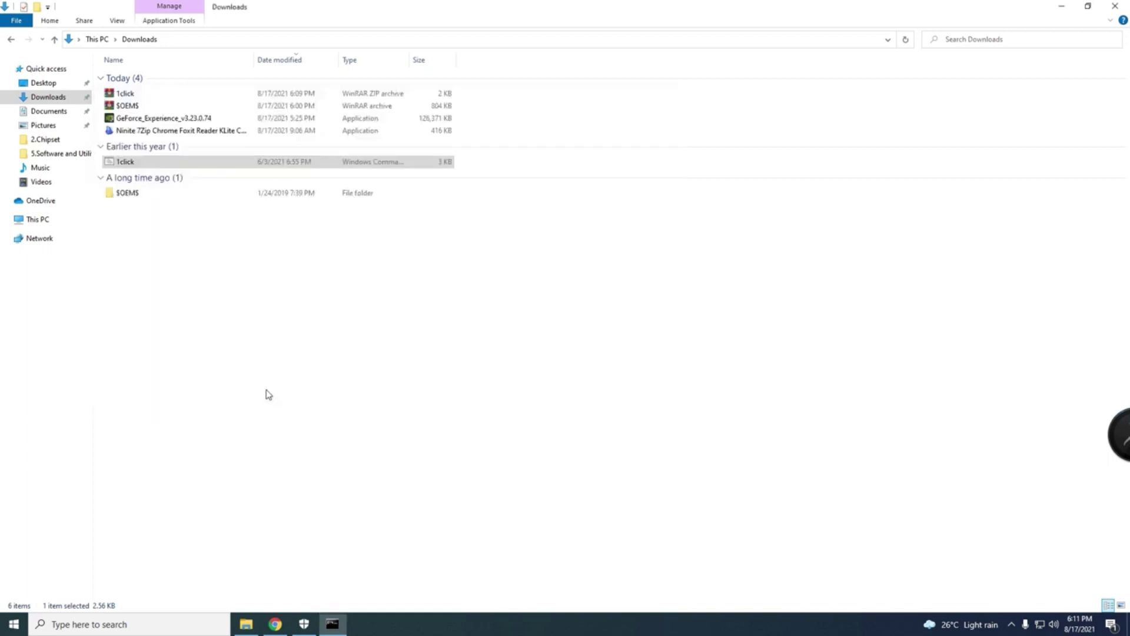
click(165, 164)
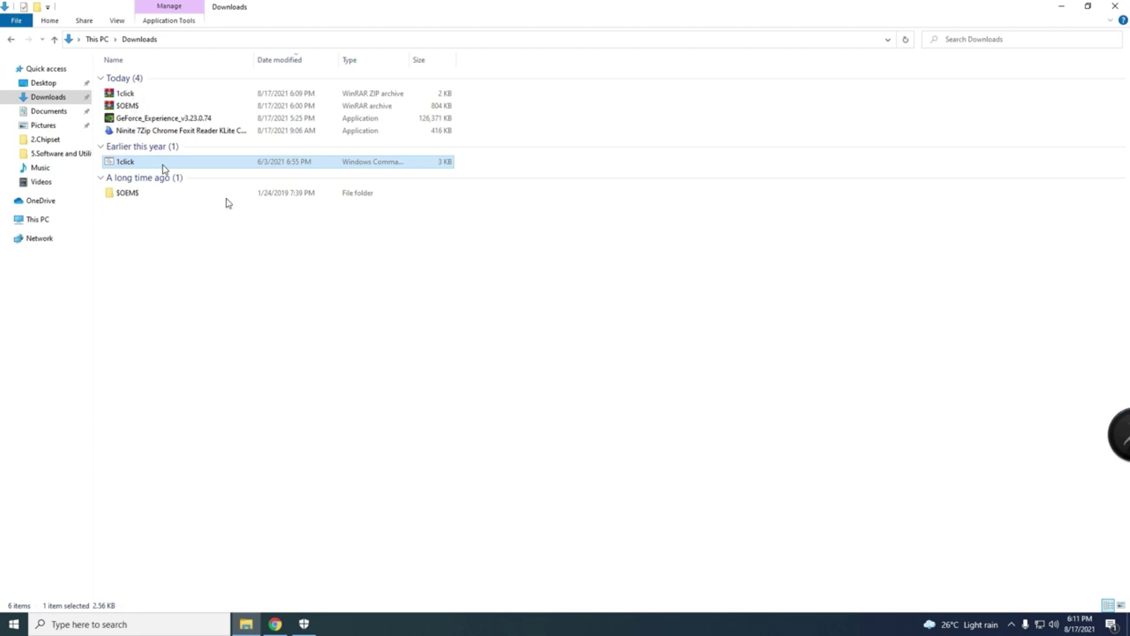
right_click(162, 164)
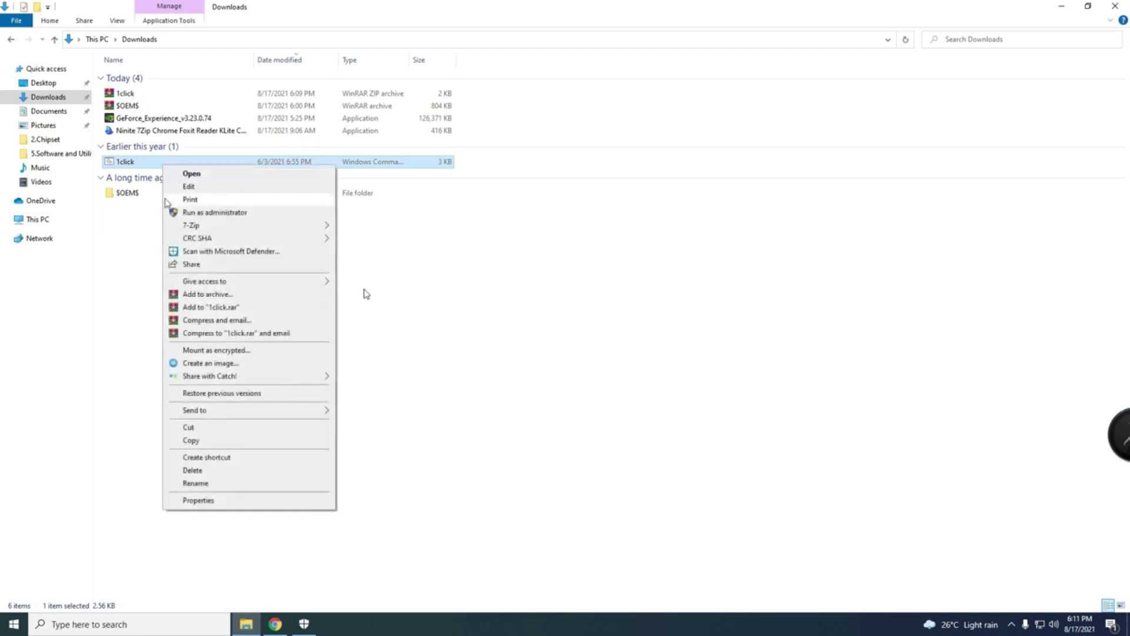
click(218, 470)
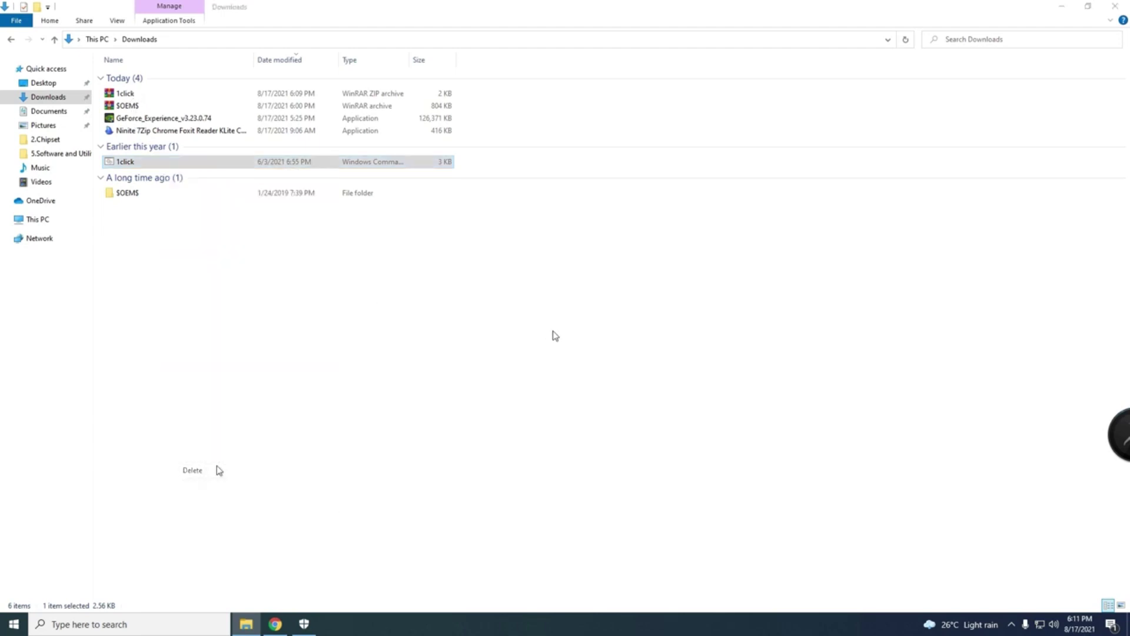
right_click(136, 100)
click(197, 377)
Step: Delete the three remaining downloaded files and the SOEMS folder, then close the window
click(145, 95)
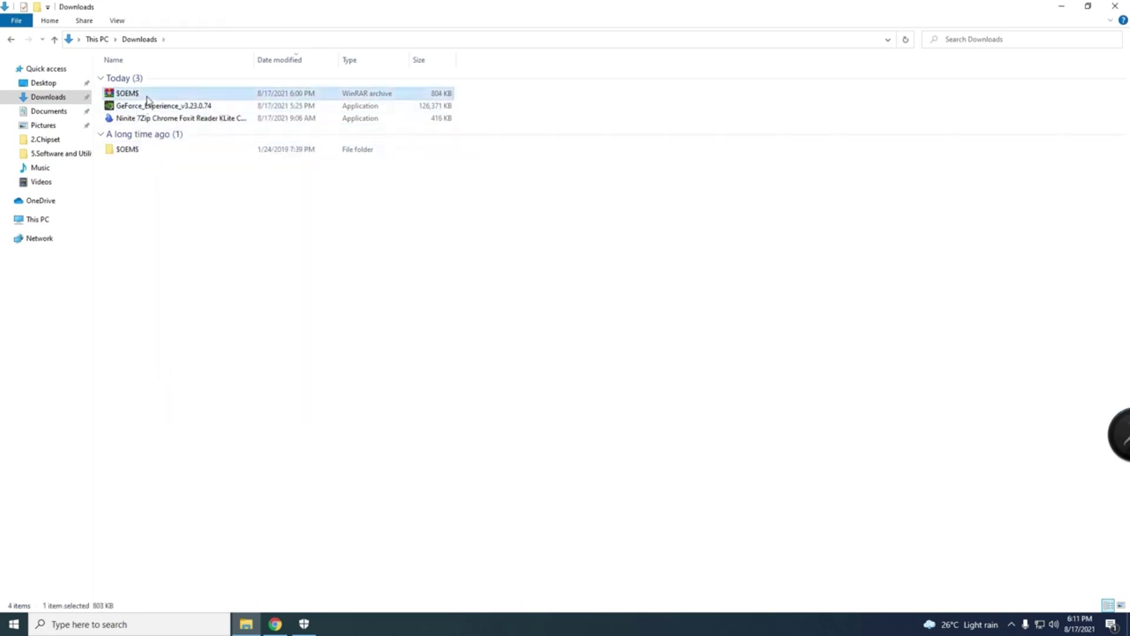
right_click(147, 98)
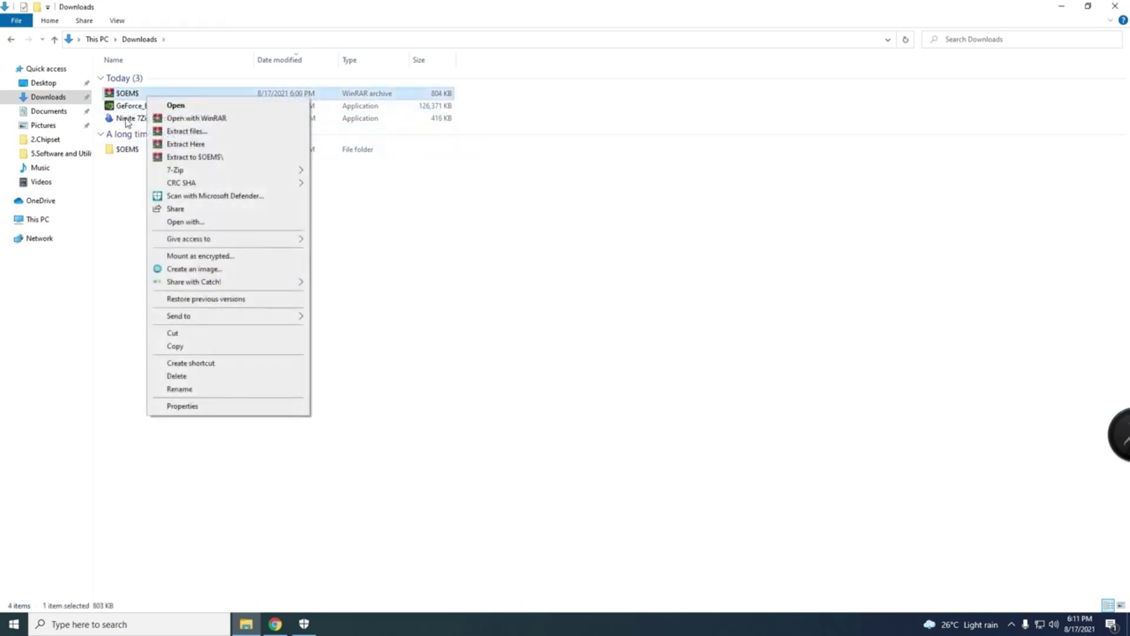
shift+click(126, 119)
right_click(124, 112)
click(290, 341)
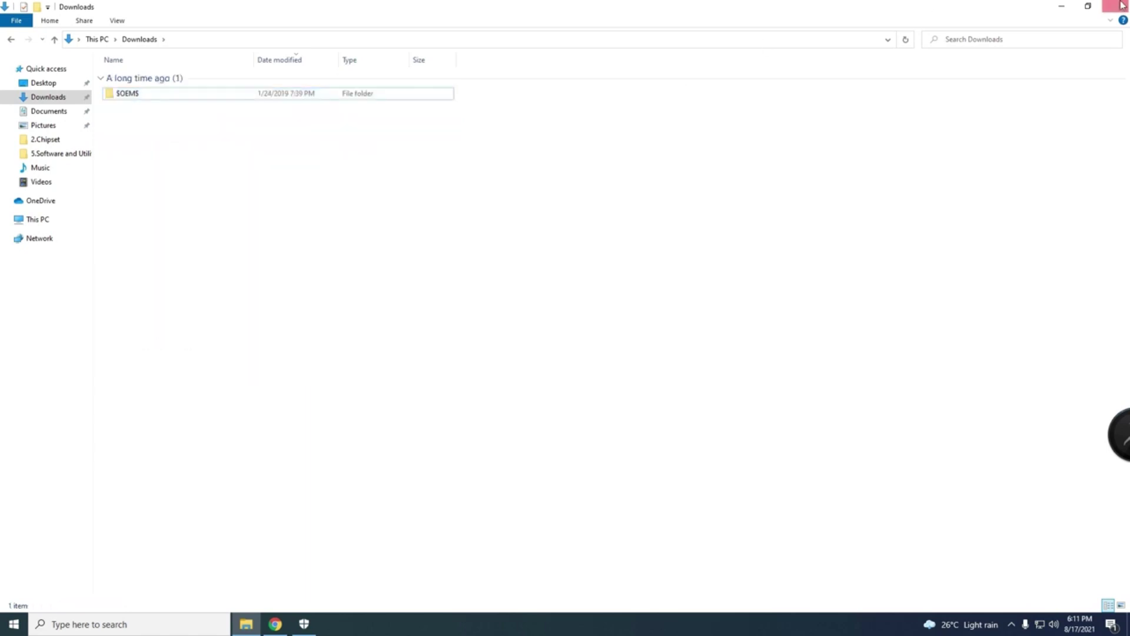
click(344, 96)
right_click(341, 94)
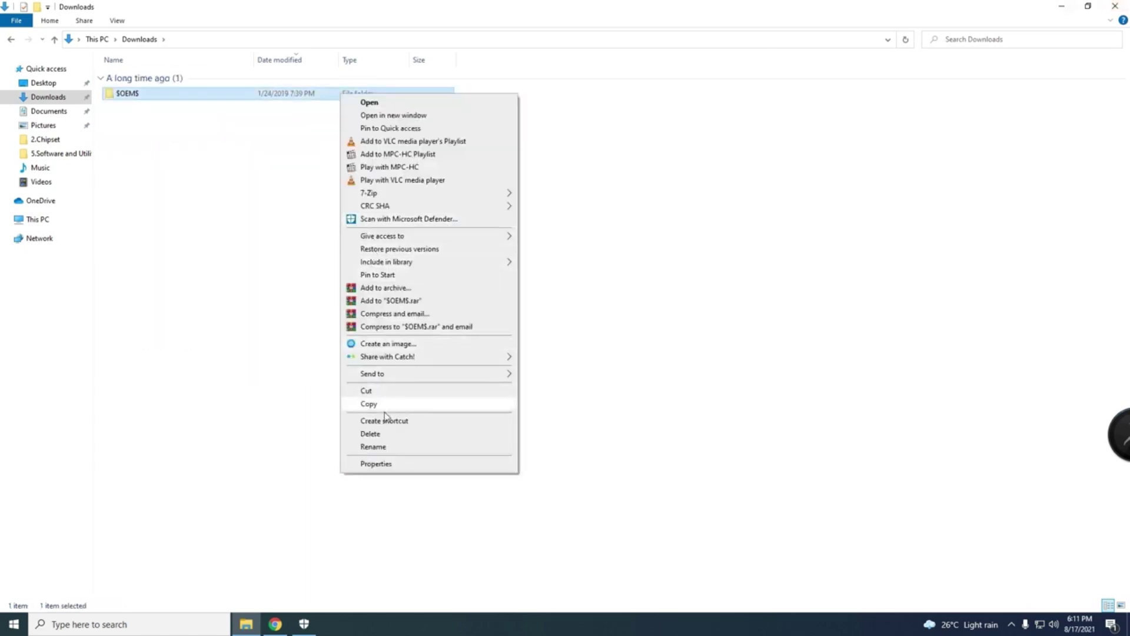
click(386, 434)
click(1115, 6)
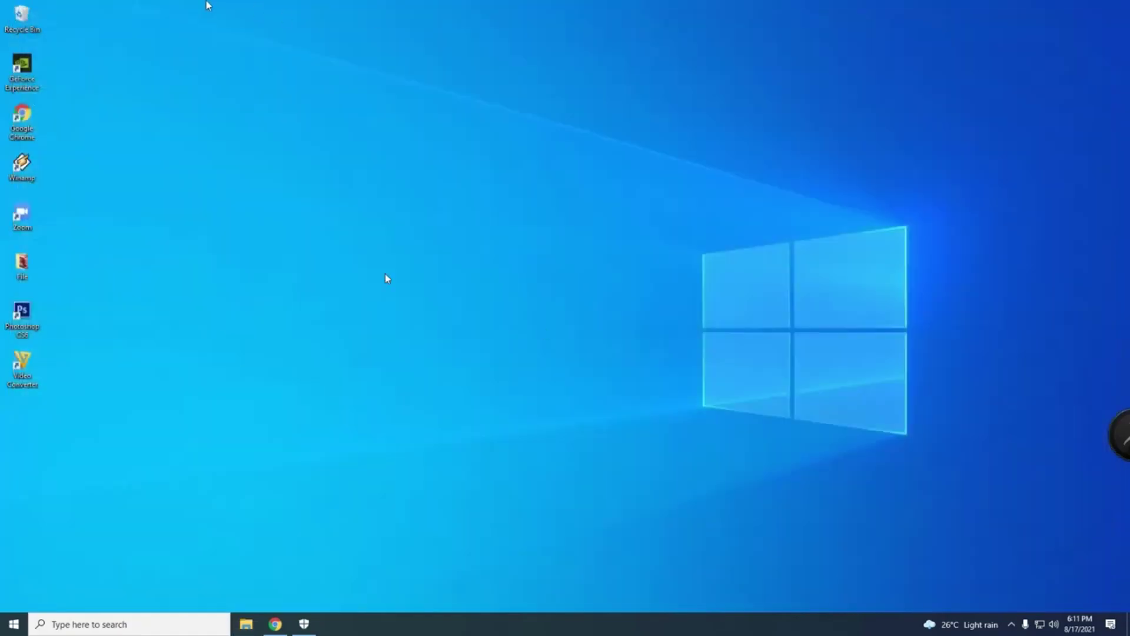
Step: Empty the Recycle Bin by permanently deleting all six items
double_click(21, 18)
click(168, 139)
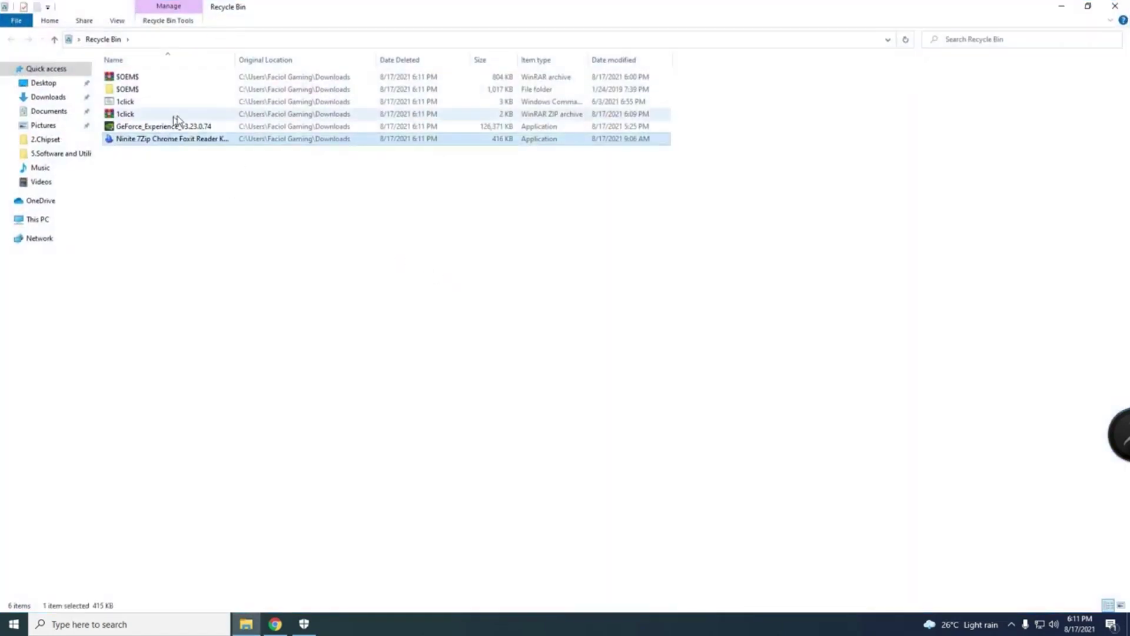
key(ctrl+a)
right_click(170, 117)
click(200, 159)
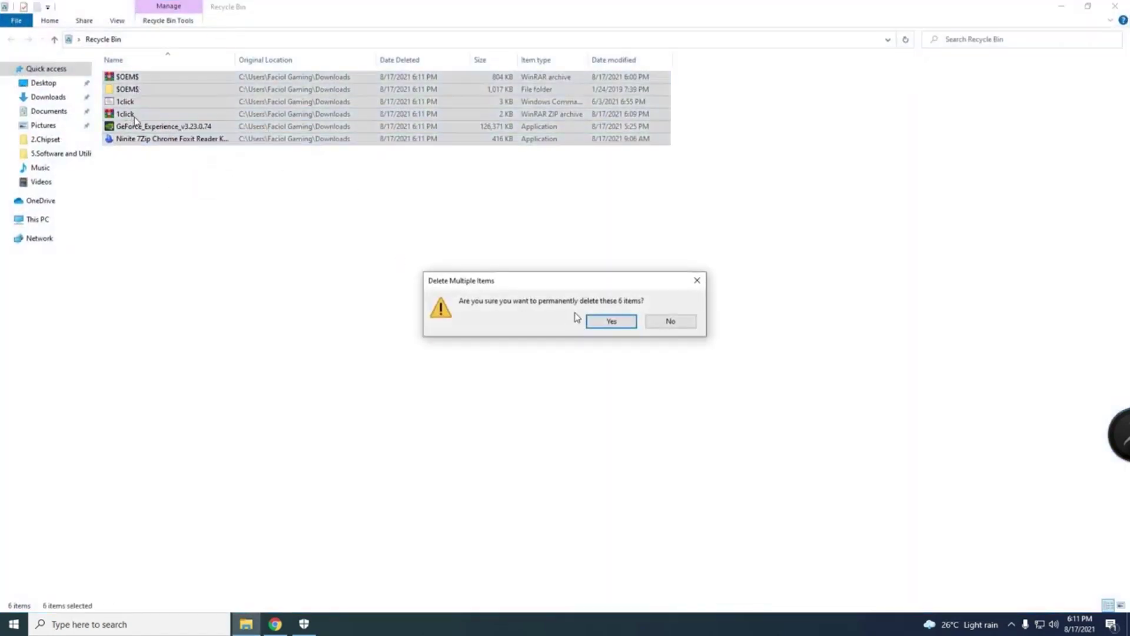
click(611, 321)
click(1114, 6)
Step: Refresh the desktop and launch Excel from the Start menu
right_click(563, 235)
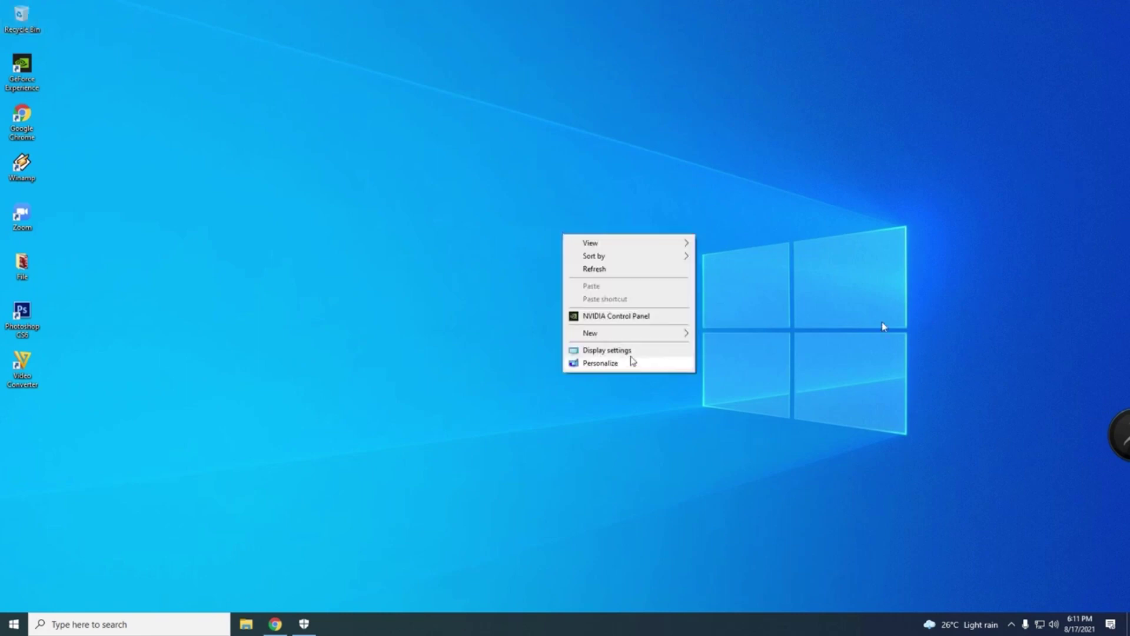
click(606, 269)
click(15, 622)
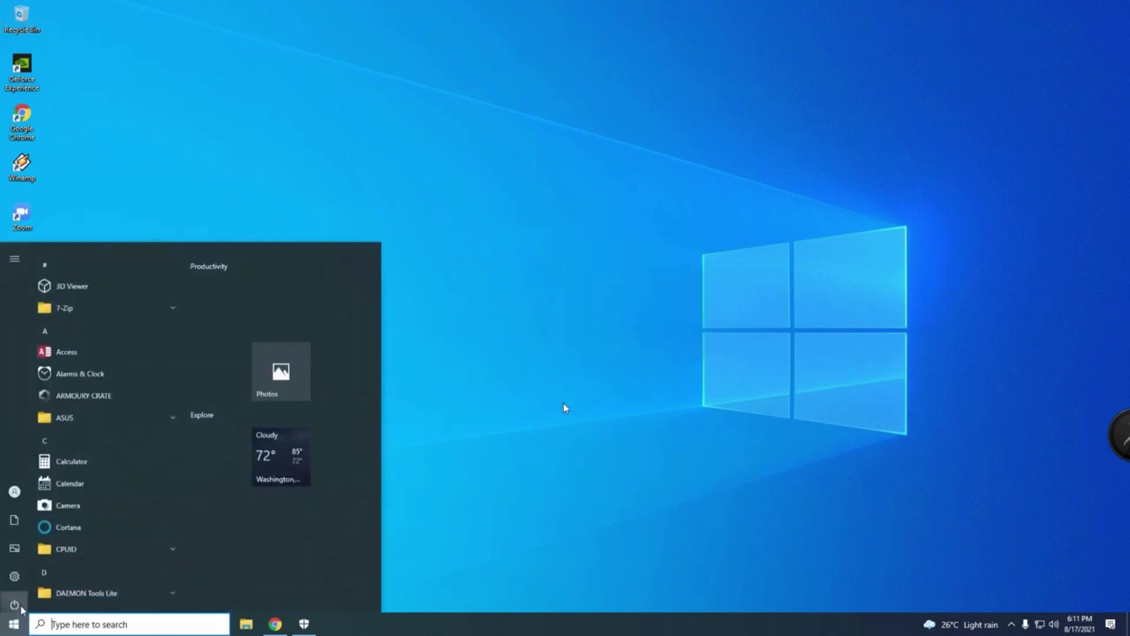
scroll(77, 548, down, 5)
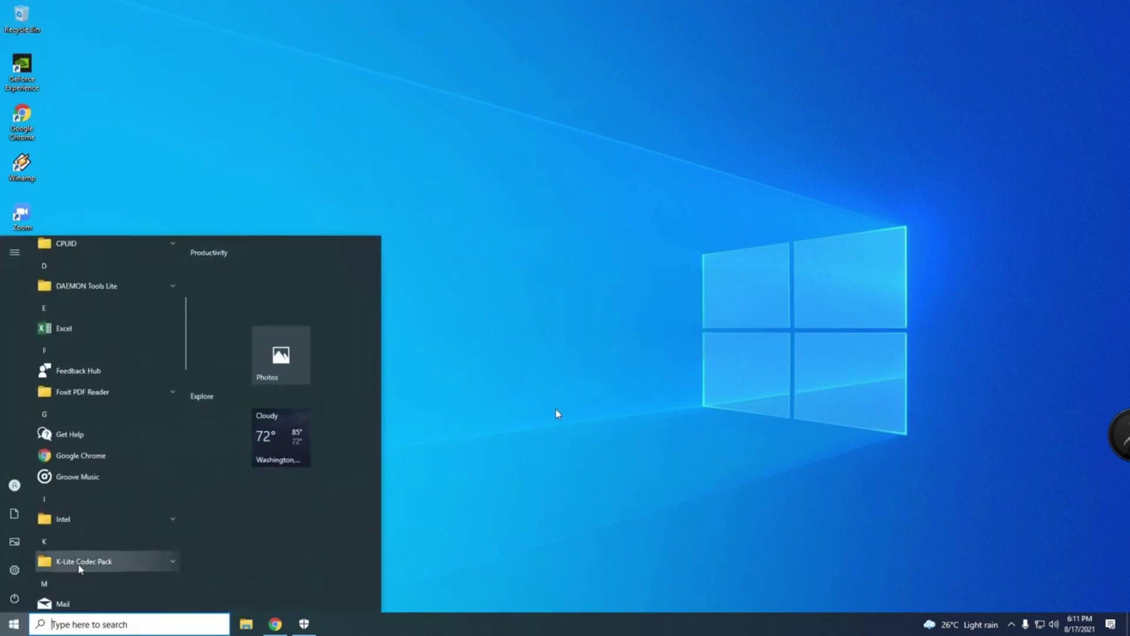
scroll(80, 548, up, 2)
click(83, 447)
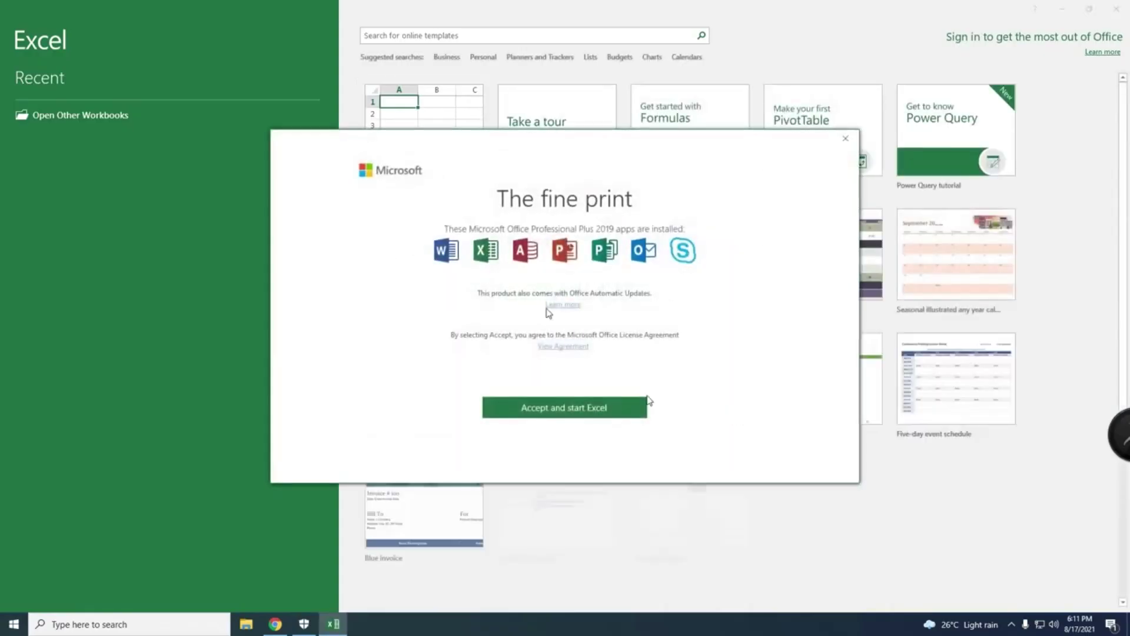
Step: Accept the licence, open a blank workbook, confirm Product Activated under File > Account, then close Excel
click(598, 407)
click(401, 172)
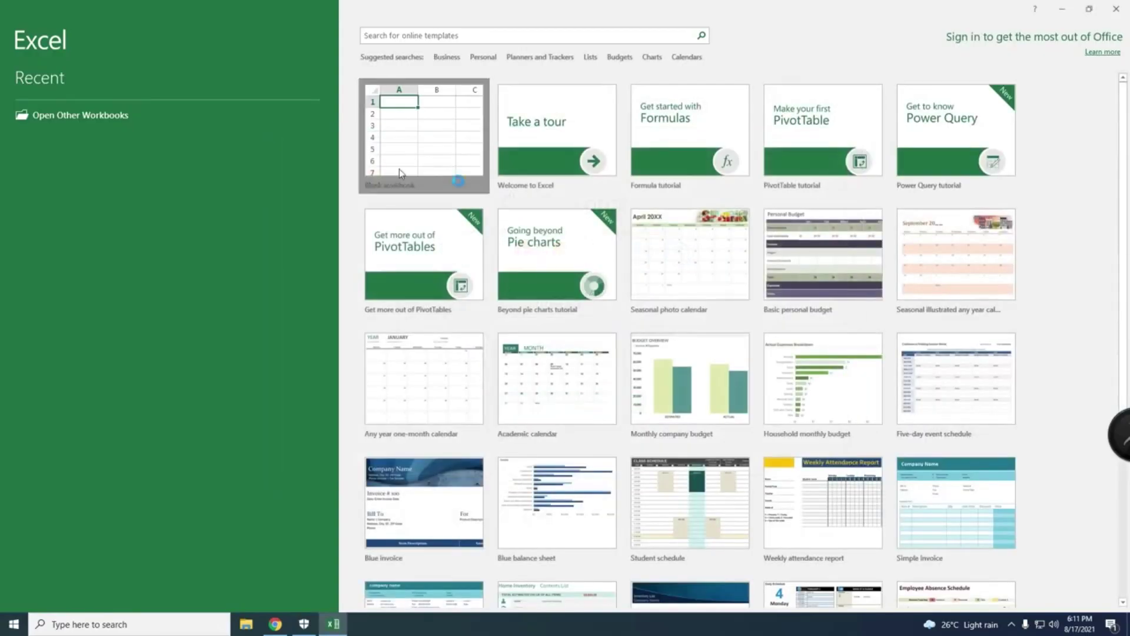
click(14, 27)
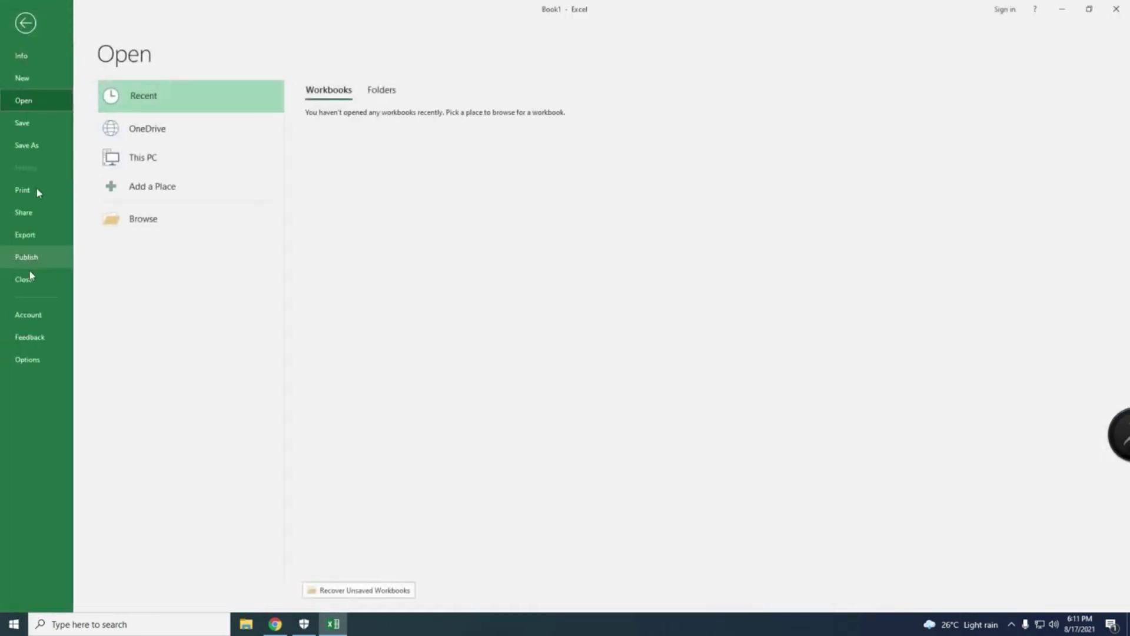
click(30, 317)
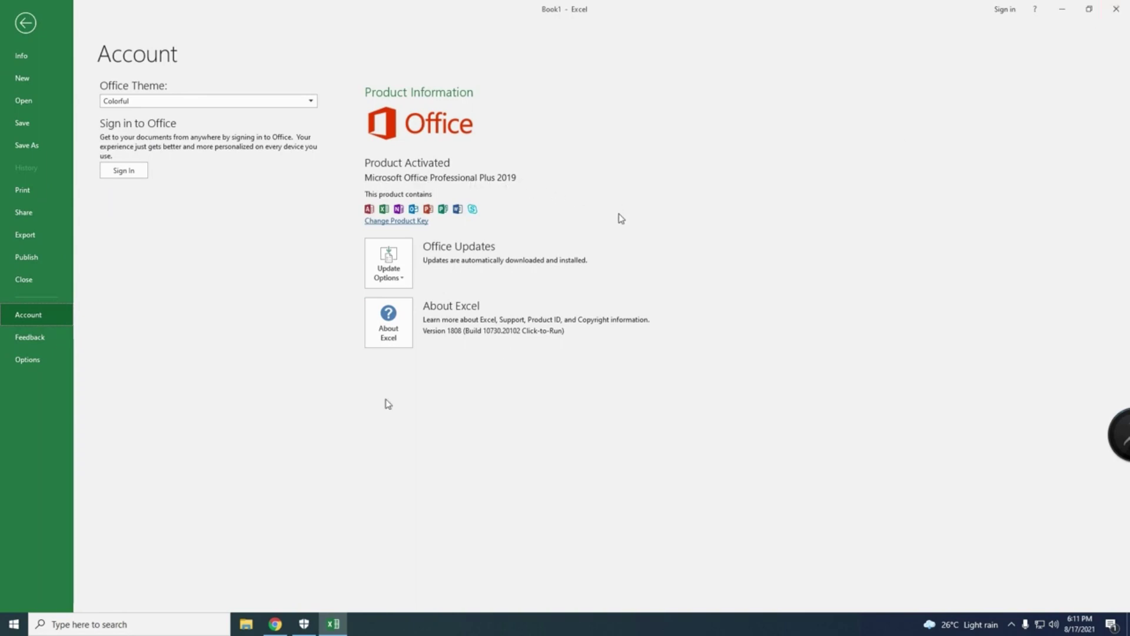
key(alt+F4)
key(super)
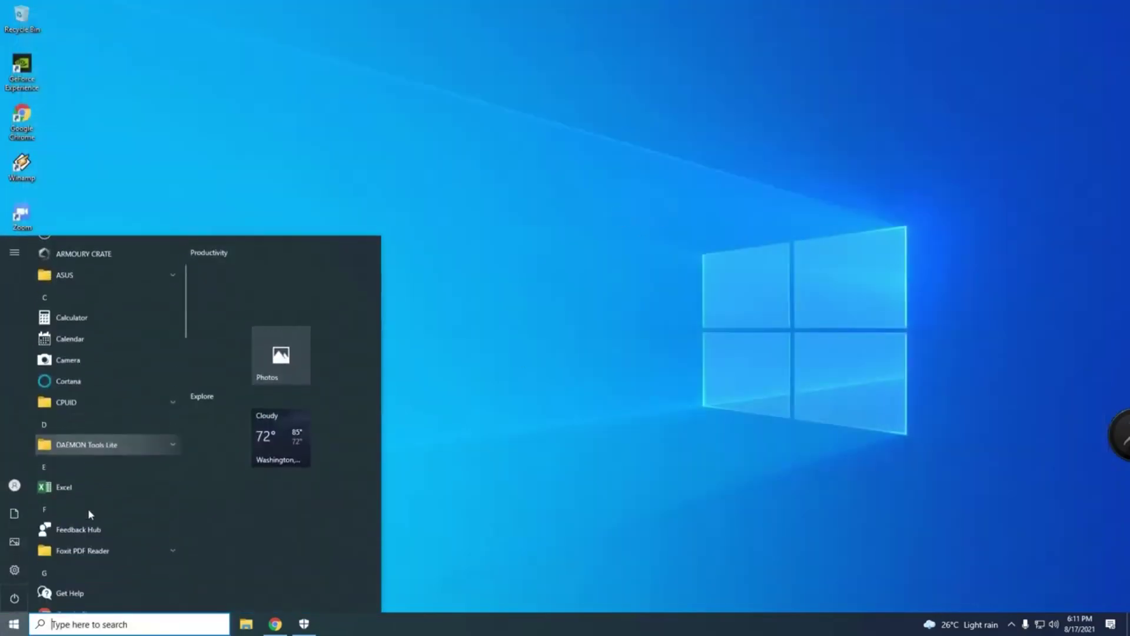
Step: Launch Word 2019 from the Start menu and create a blank document
scroll(88, 518, down, 10)
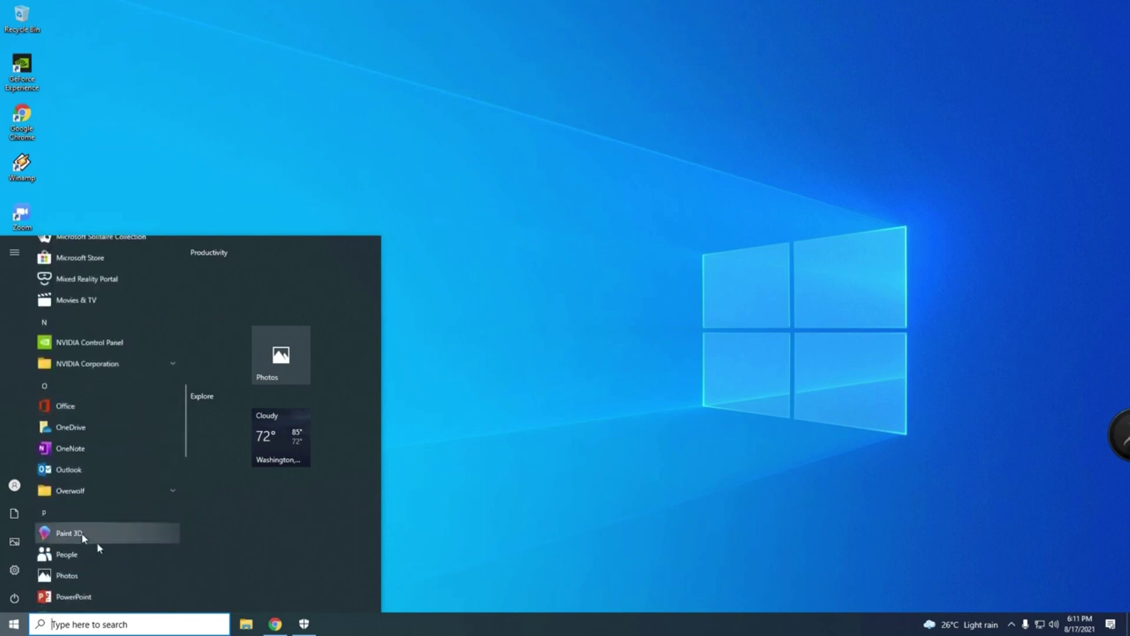
scroll(82, 537, down, 10)
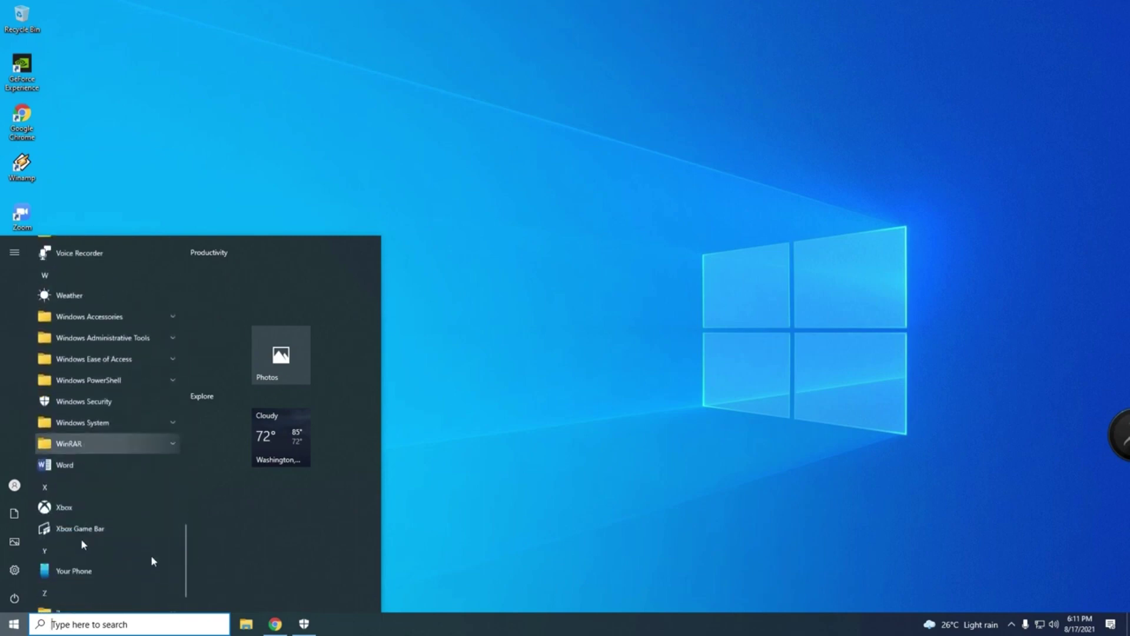
scroll(89, 518, down, 1)
click(98, 429)
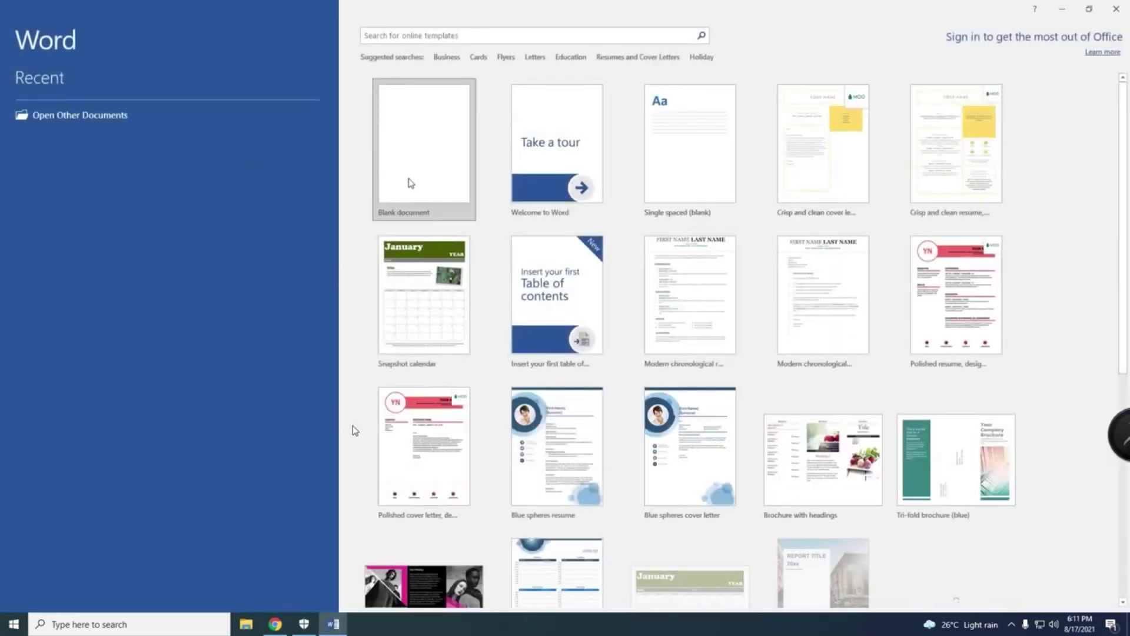
click(411, 183)
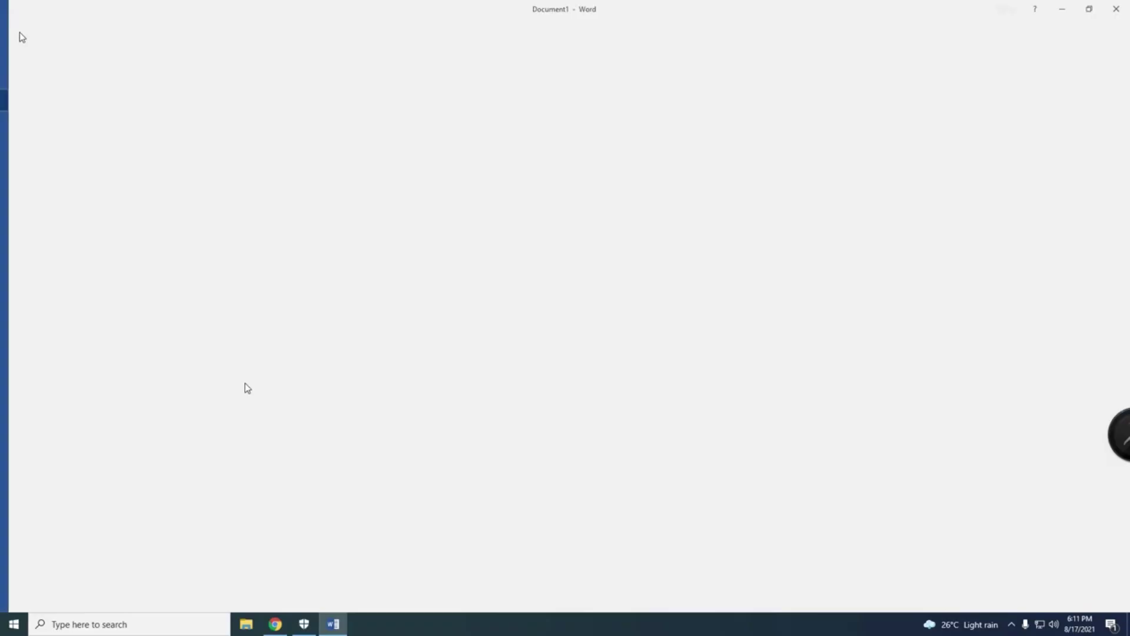
Step: Confirm the Account page shows Office Professional Plus 2019 as Product Activated, then close Word
click(36, 298)
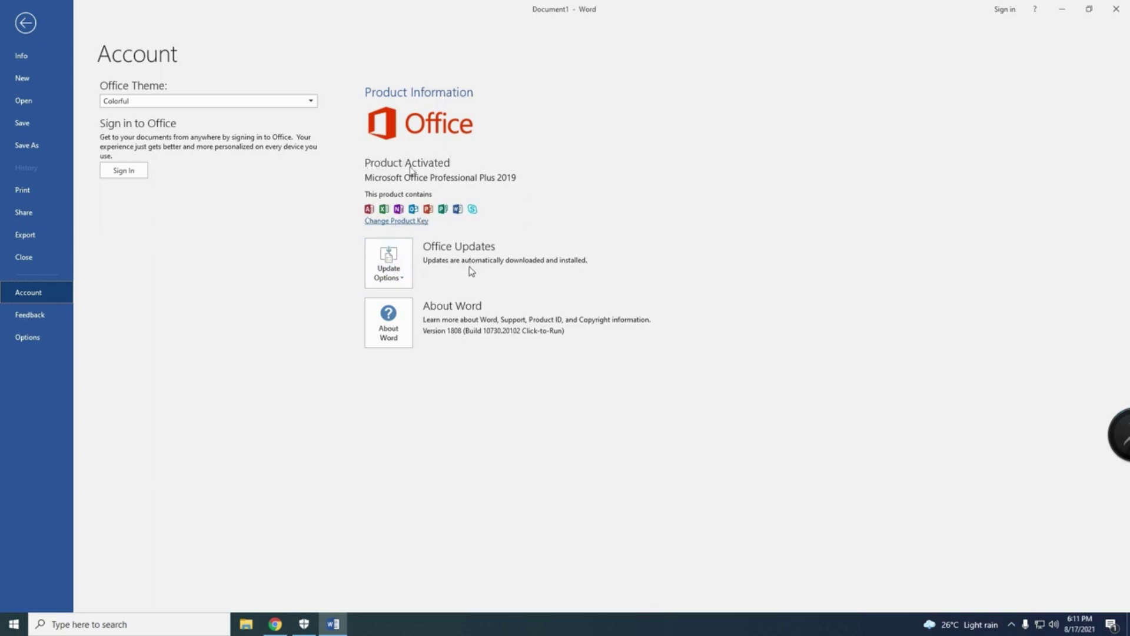
click(1116, 9)
right_click(514, 201)
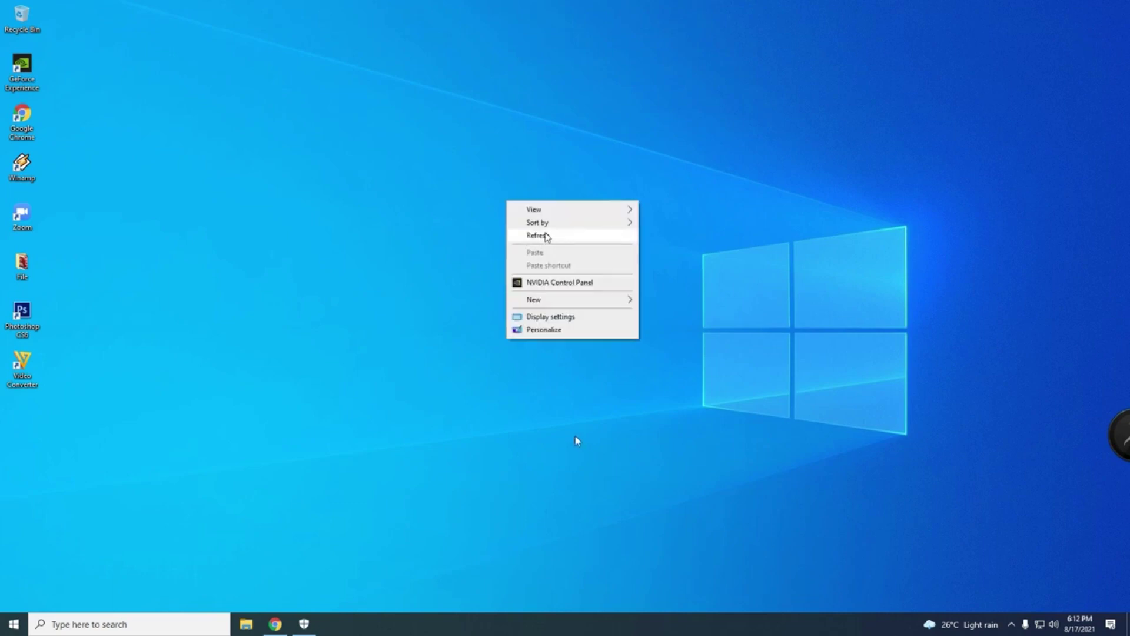
Step: Refresh the desktop, stop the screen recording and close the first clip's playback
click(544, 233)
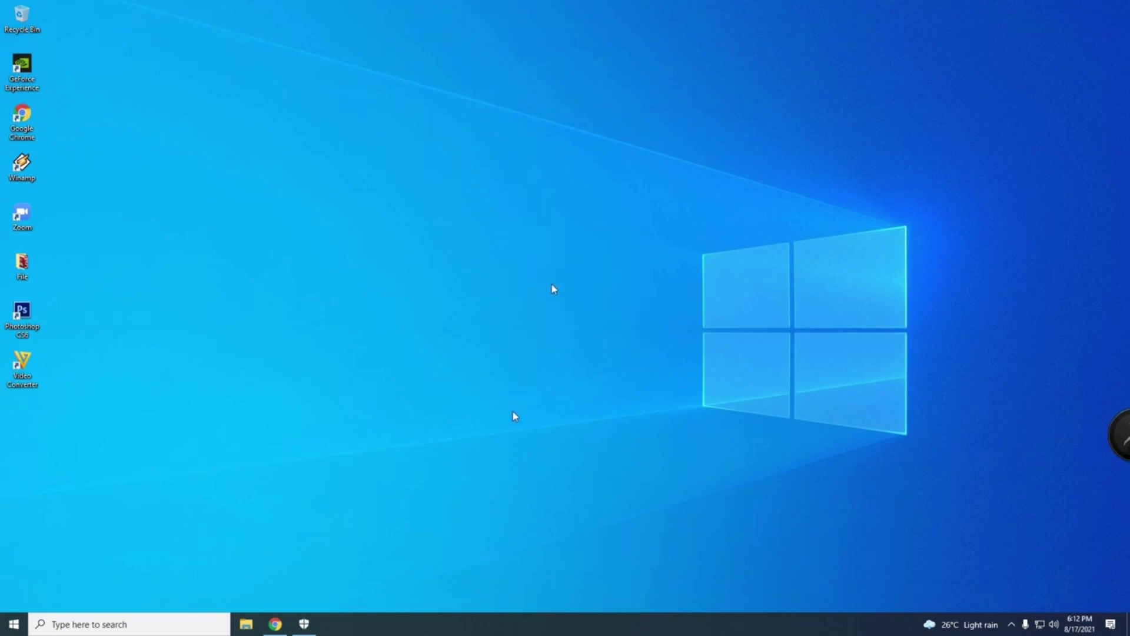
key(alt+z)
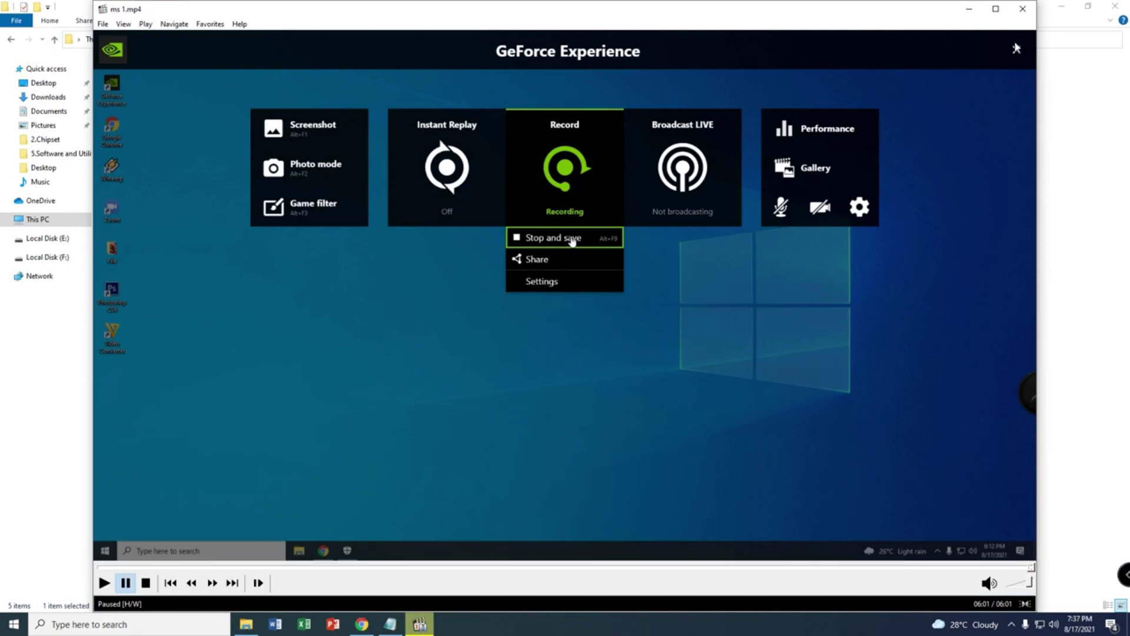
click(1023, 8)
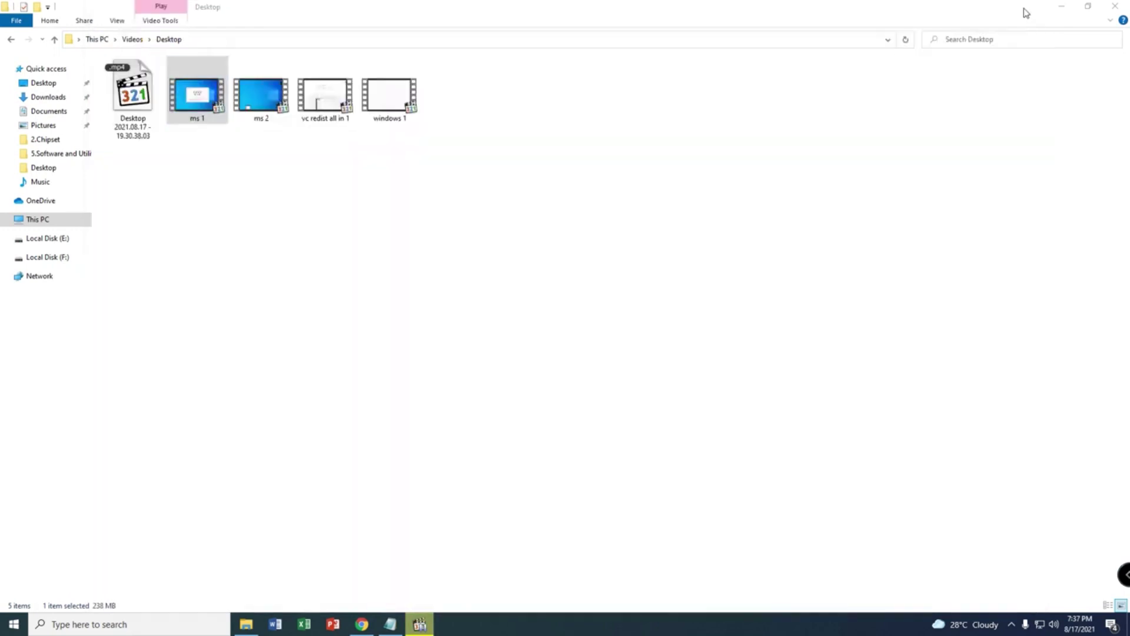
Step: Play the 'ms 2' recording in Media Player Classic, close it, and return to Chrome
double_click(276, 117)
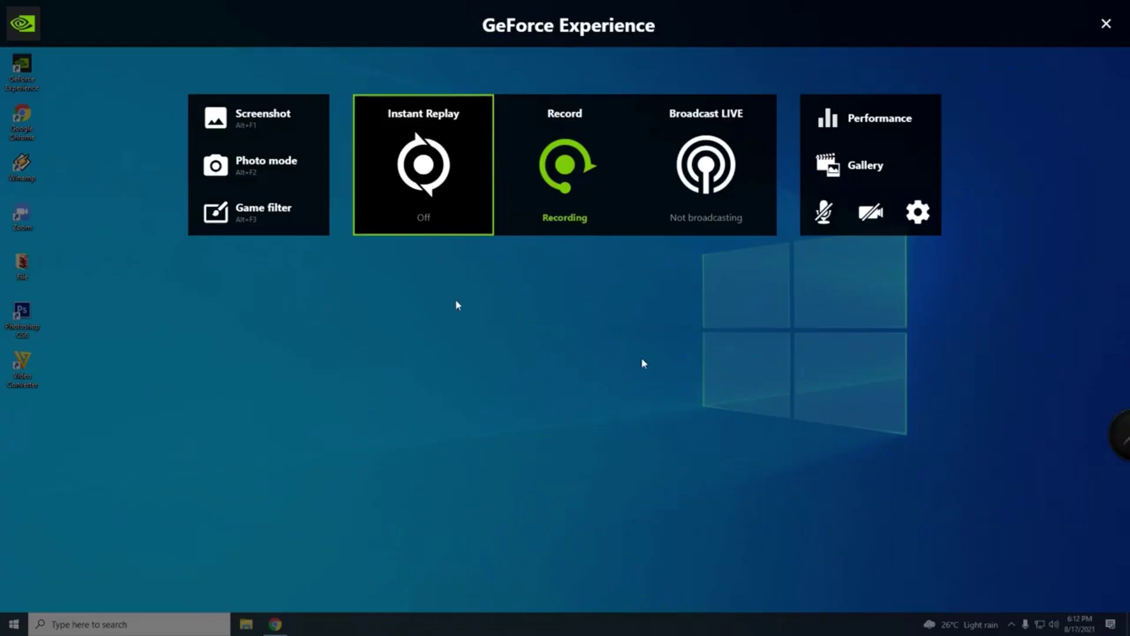
double_click(644, 361)
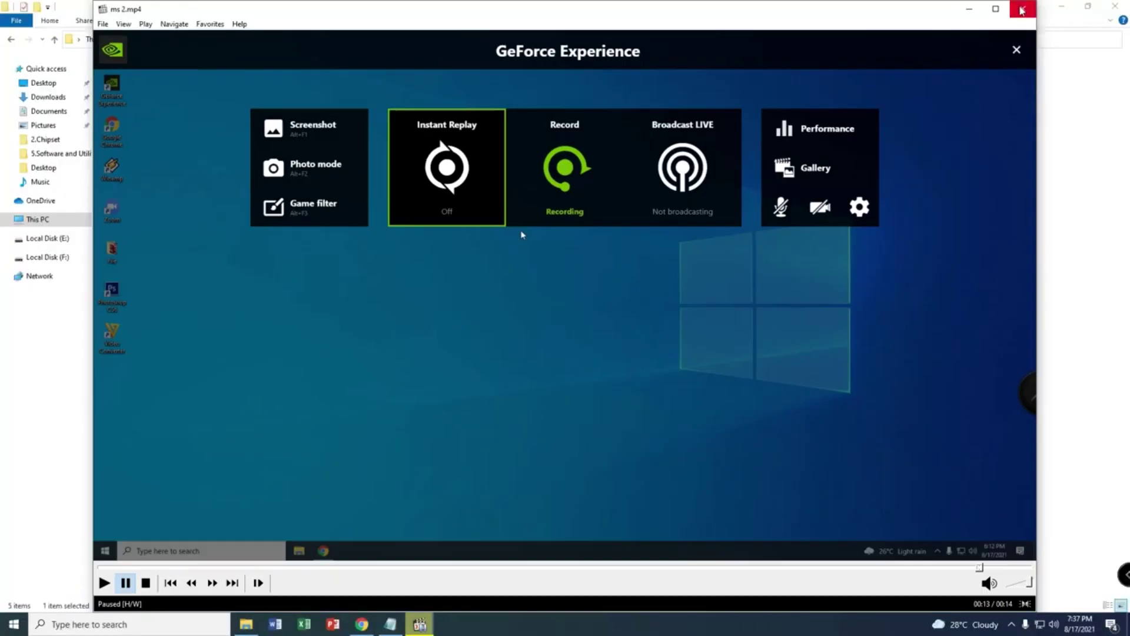
click(1022, 8)
key(alt+Tab)
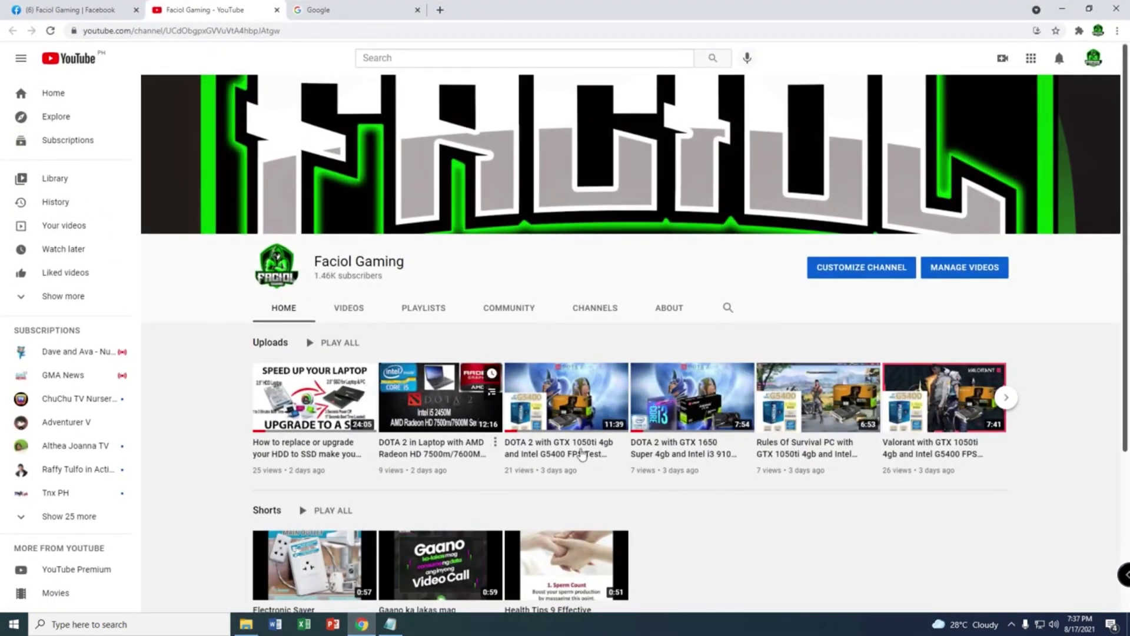